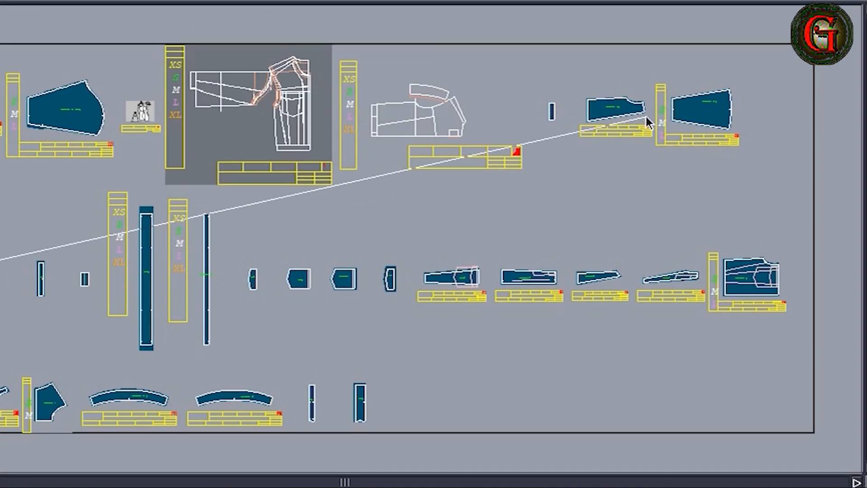
# Step: Marry the yoke to the adjoining body panel along their shared seam and reshape the panel's curved edge across the join
pyautogui.click(631, 117)
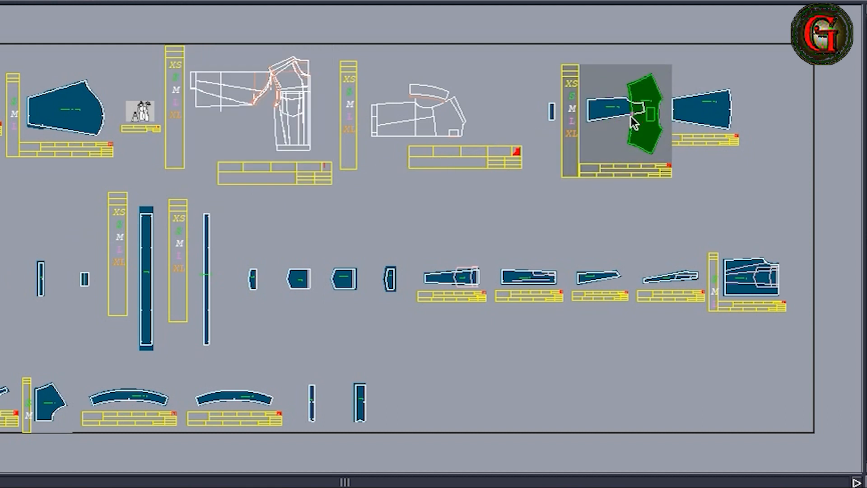
pyautogui.press('Home')
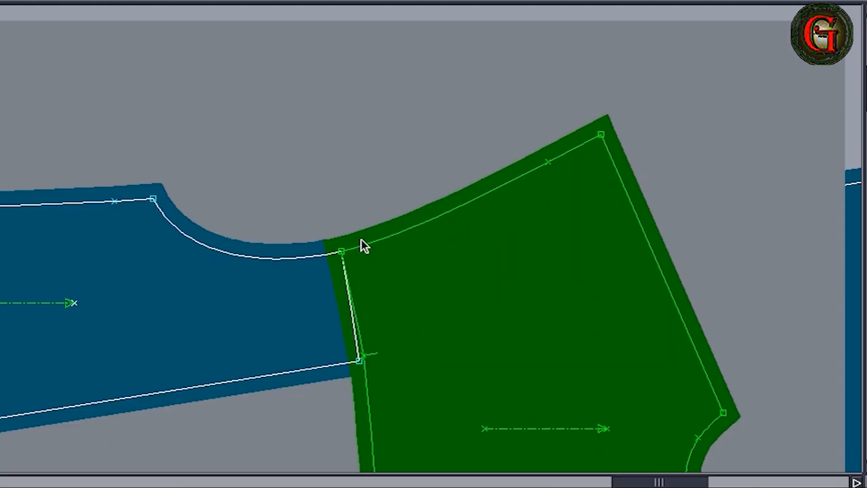
pyautogui.hotkey('shift', 't')
pyautogui.hotkey('shift', 't')
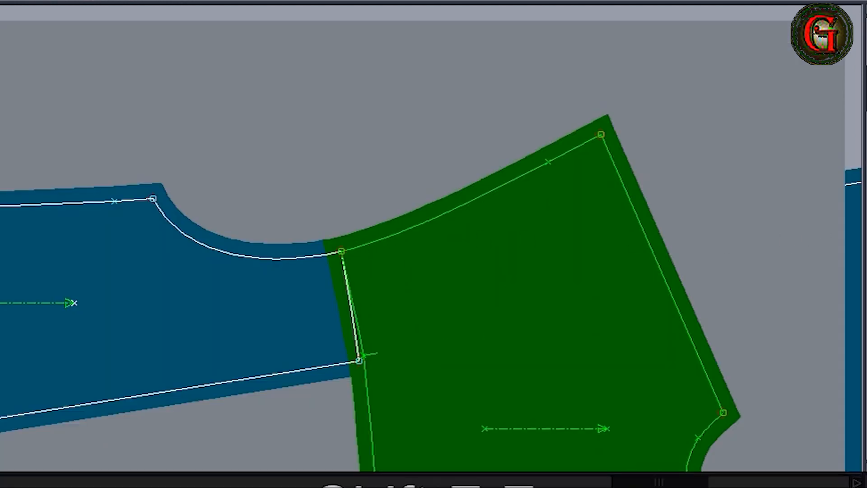
pyautogui.moveTo(307, 203); pyautogui.dragTo(341, 232)
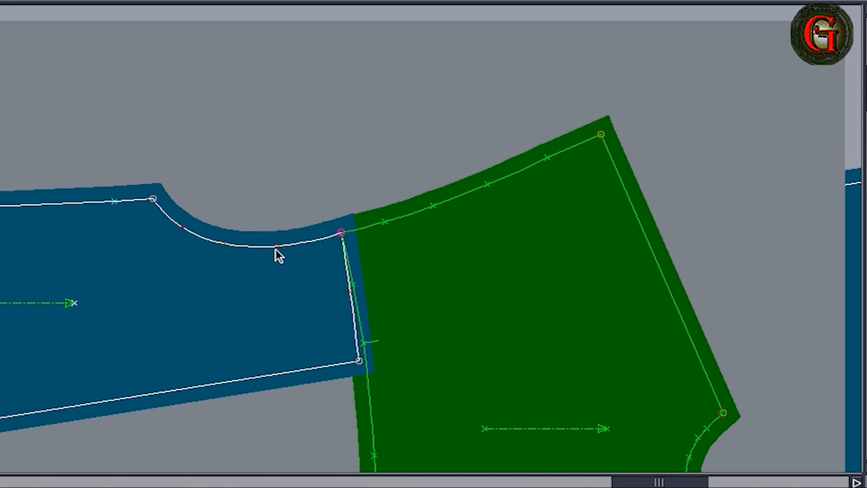
pyautogui.moveTo(276, 249); pyautogui.dragTo(212, 236)
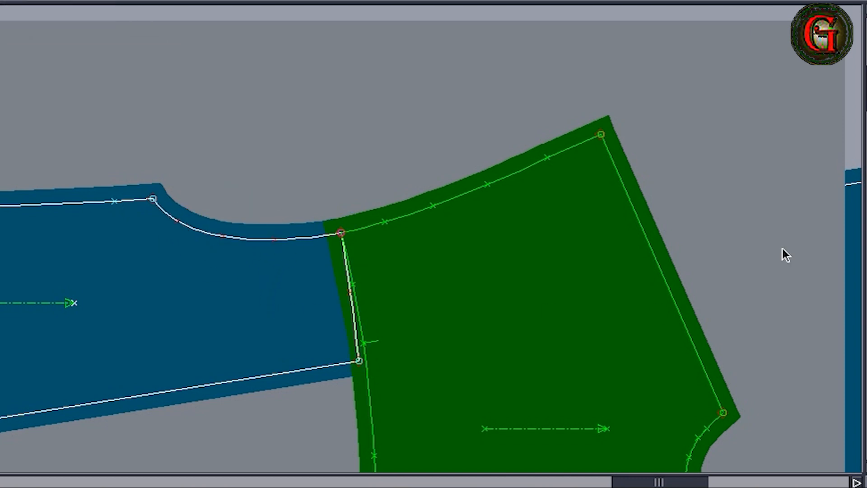
pyautogui.press('Home')
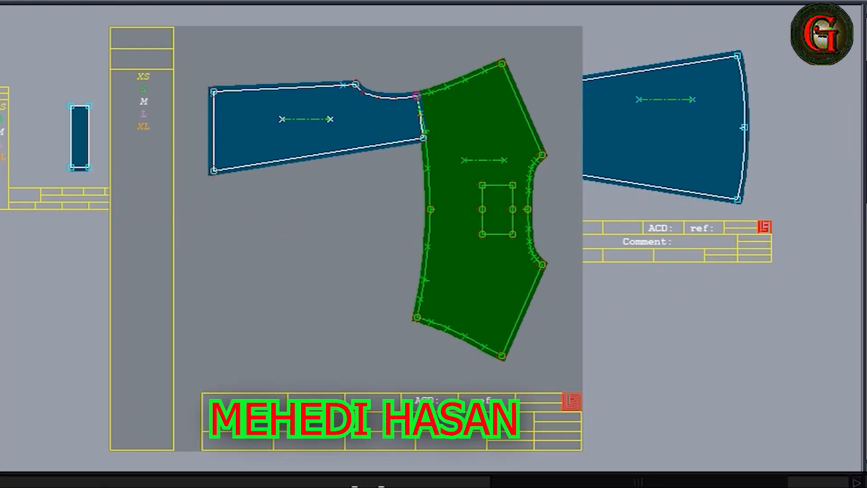
# Step: Marry the large sleeve piece to the narrow under-sleeve piece and pivot it about their shared corner at the sleeve cap
pyautogui.press('j')
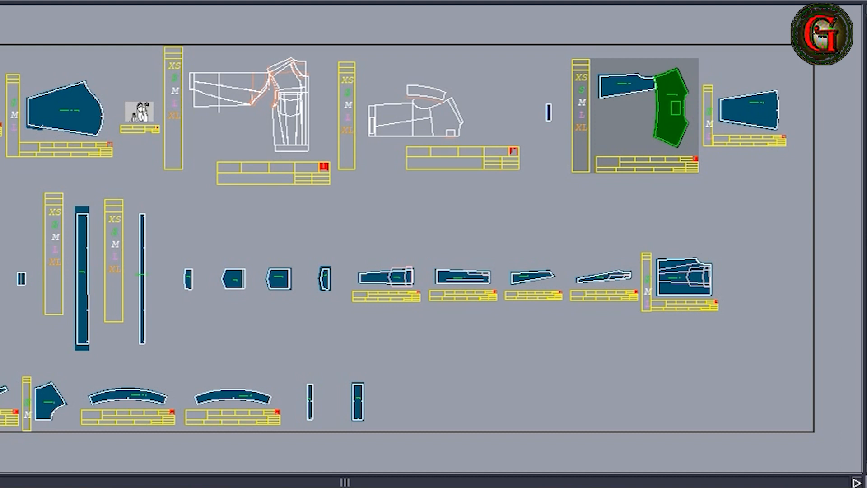
pyautogui.click(98, 134)
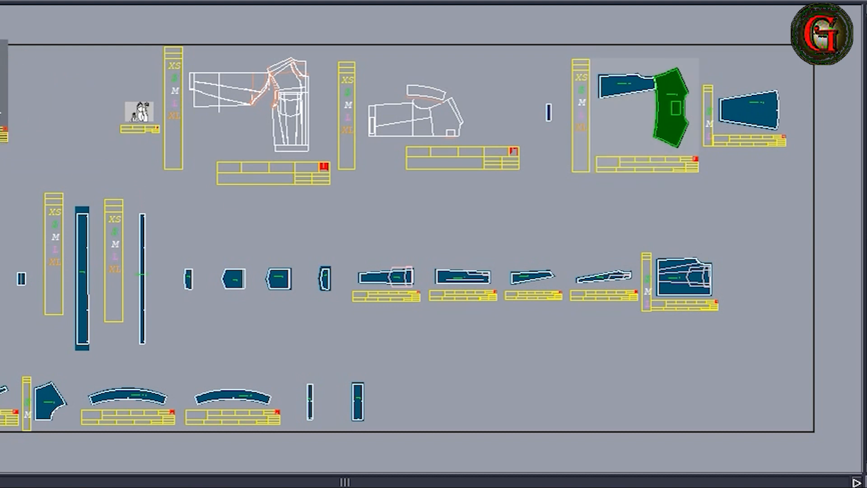
pyautogui.press('Home')
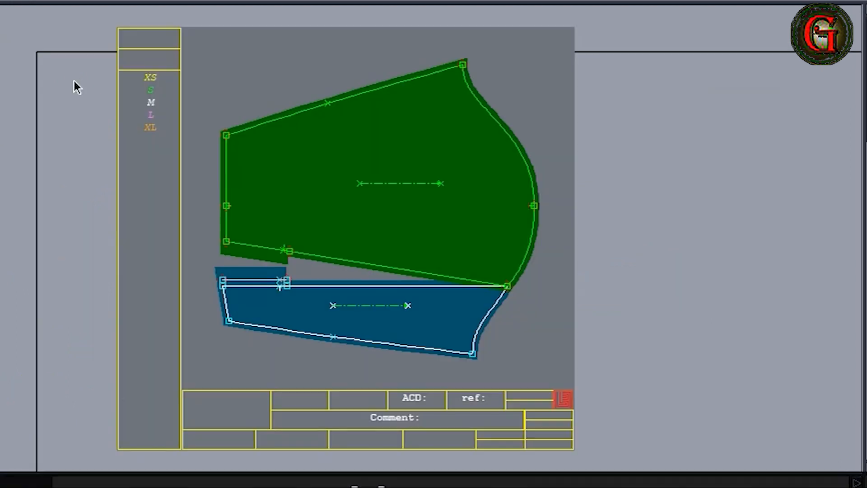
pyautogui.click(269, 156)
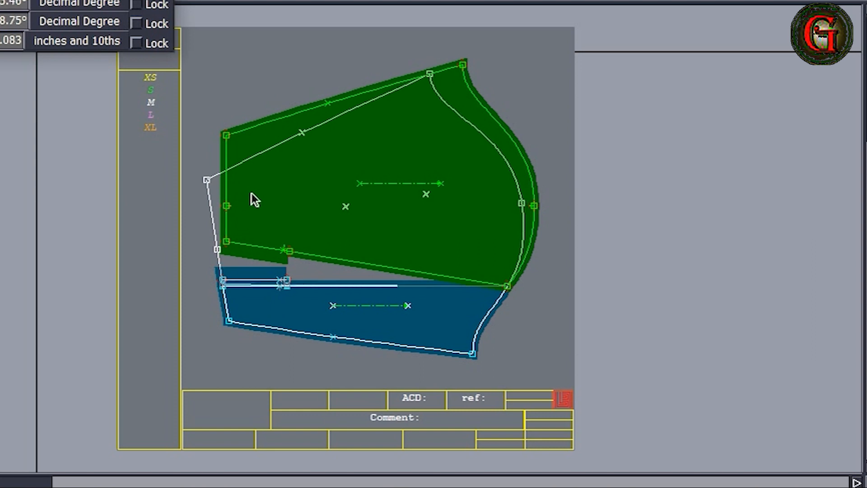
pyautogui.click(251, 195)
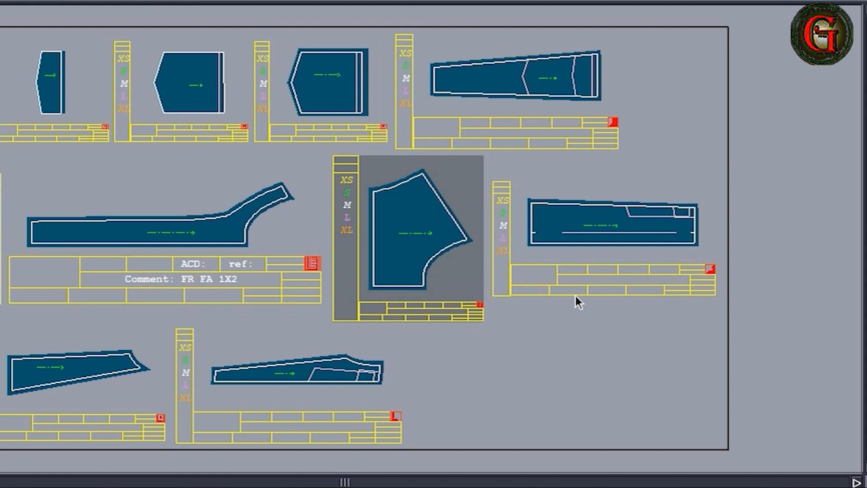
# Step: On the JFR MID 1X2 piece, add two internal lines parallel to and slightly inside its long upper and lower edges
pyautogui.click(584, 73)
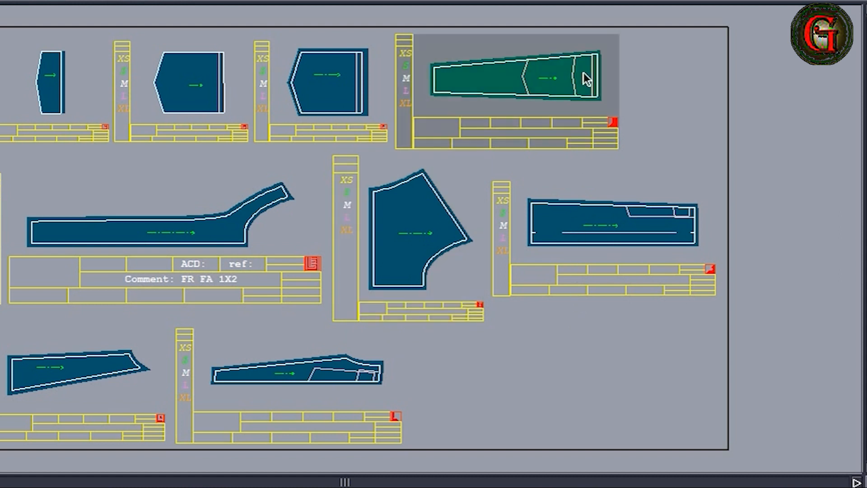
pyautogui.doubleClick(583, 72)
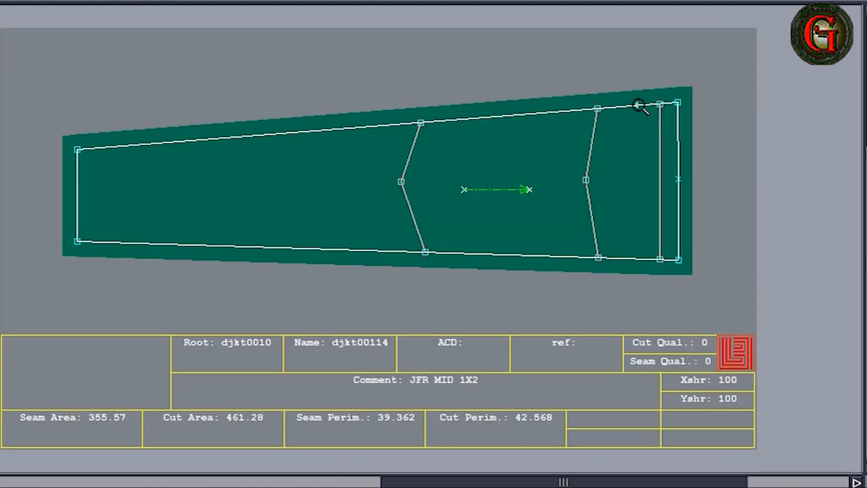
pyautogui.moveTo(678, 159); pyautogui.dragTo(713, 236)
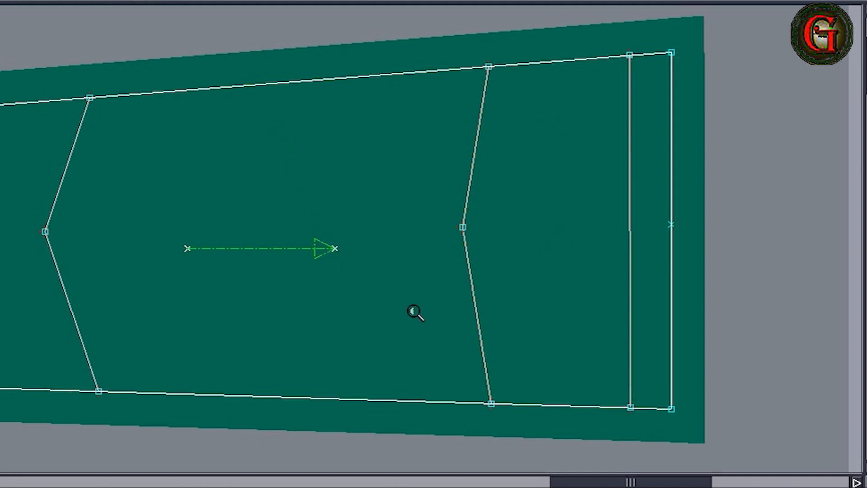
pyautogui.click(665, 487)
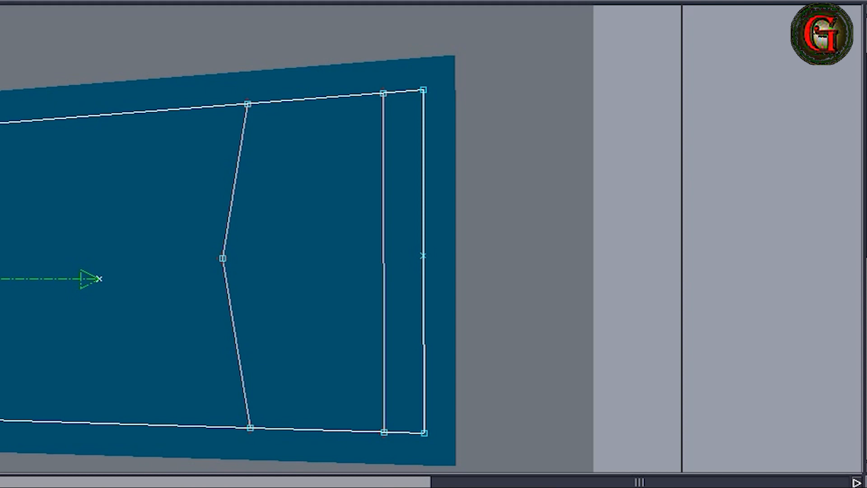
pyautogui.click(399, 93)
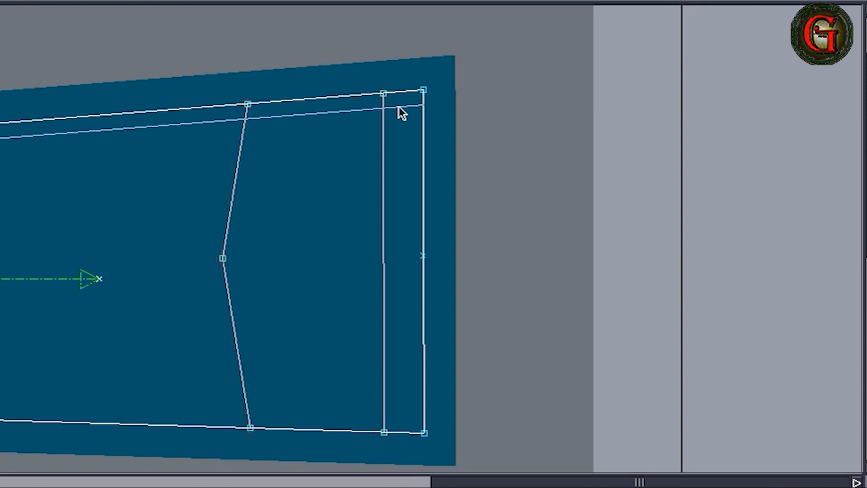
pyautogui.click(398, 110)
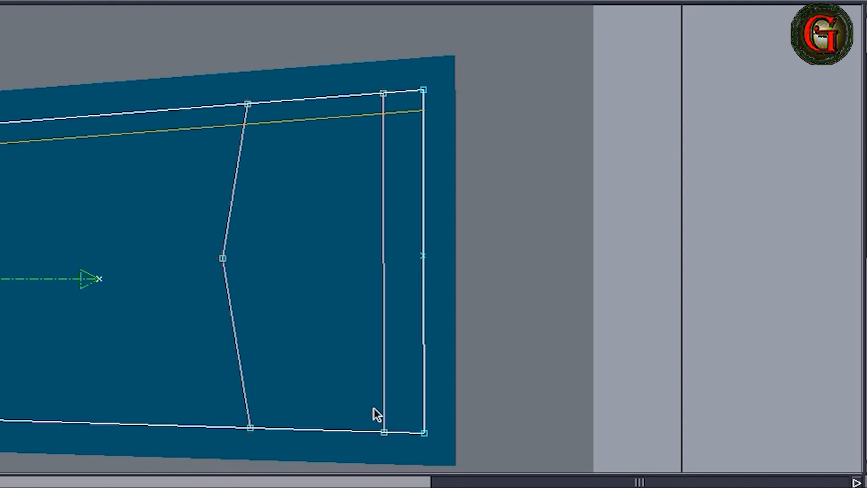
pyautogui.click(397, 430)
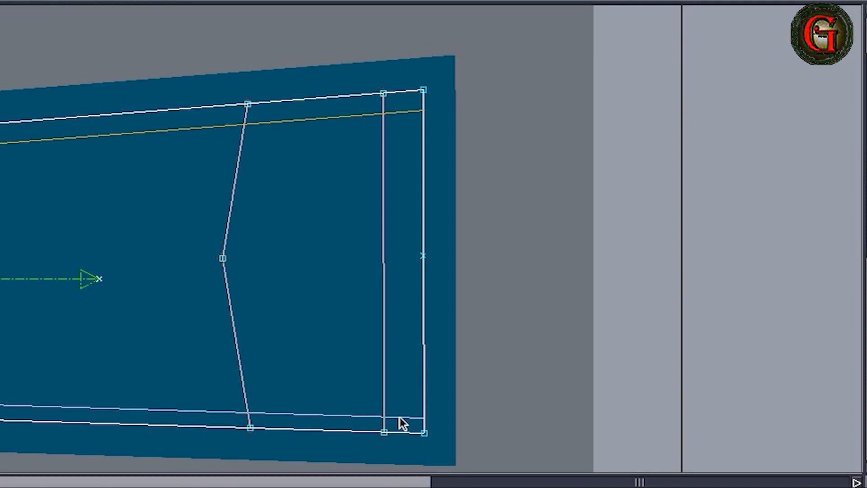
pyautogui.click(400, 416)
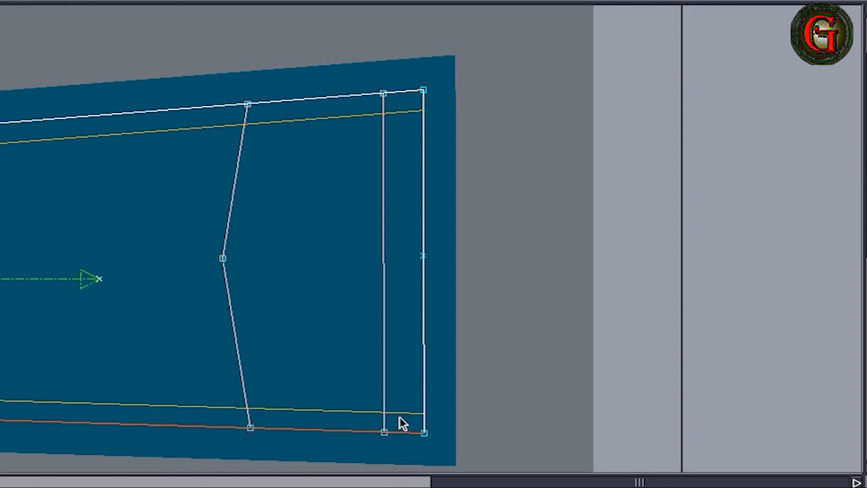
# Step: Trim both parallel lines to the short segments between the straight internal line and the piece's wide end
pyautogui.click(395, 115)
pyautogui.click(386, 128)
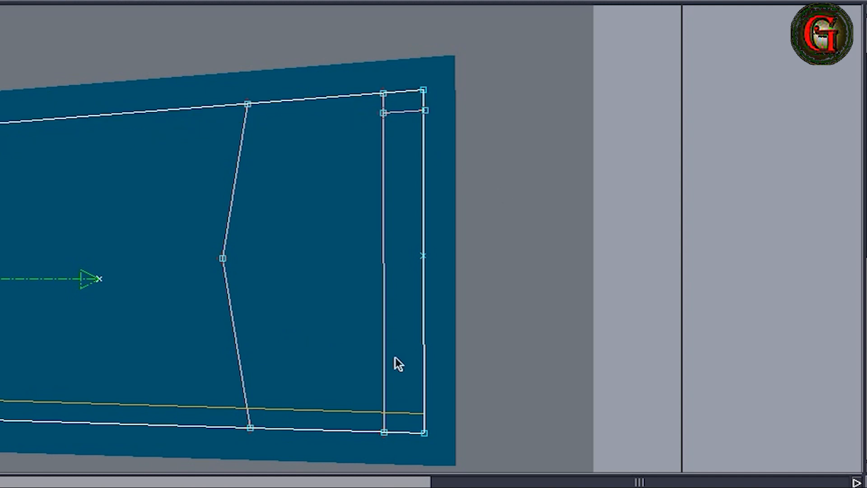
pyautogui.click(405, 415)
pyautogui.click(390, 380)
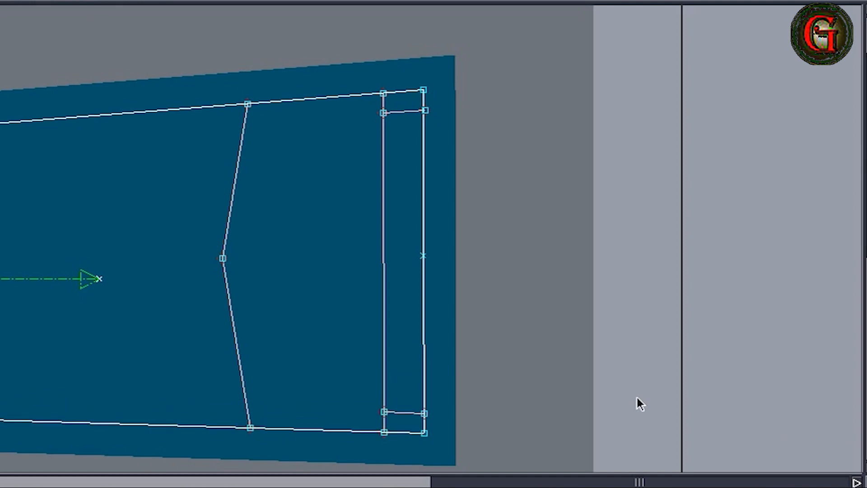
# Step: Extract the JFR MID 1X2 piece without the middle strip at its wide end, keeping the chevron lines and grainline
pyautogui.press('Home')
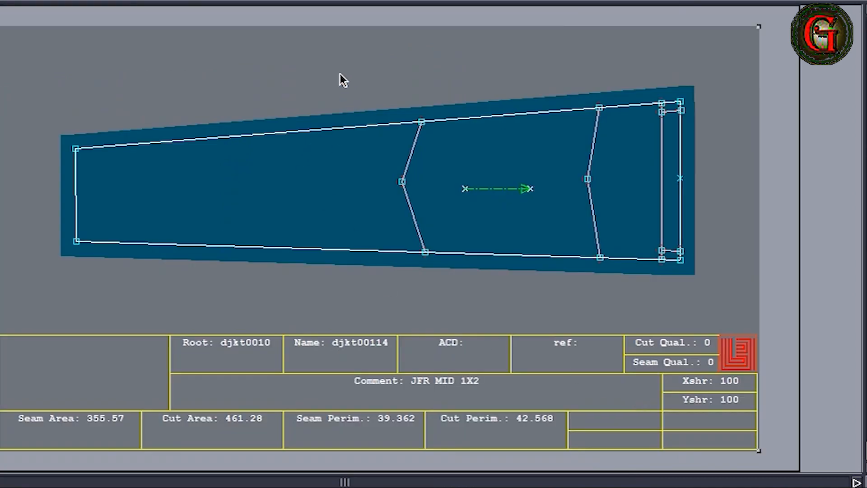
pyautogui.moveTo(342, 79); pyautogui.dragTo(612, 278)
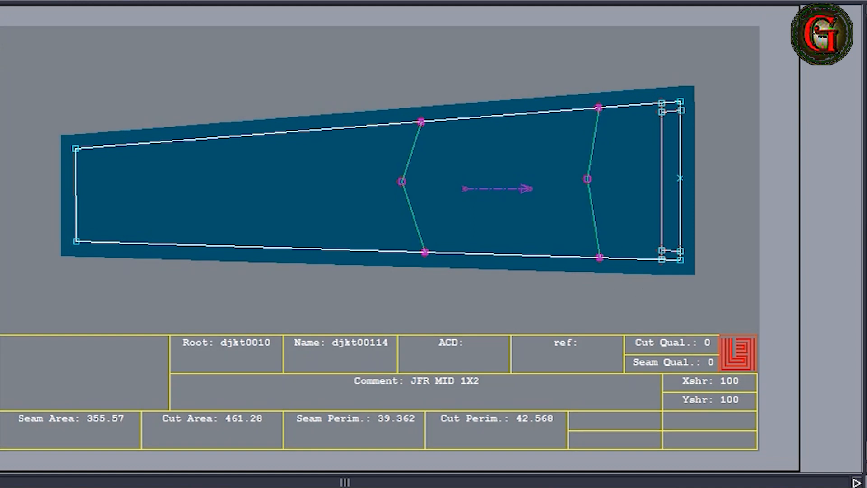
pyautogui.click(349, 192)
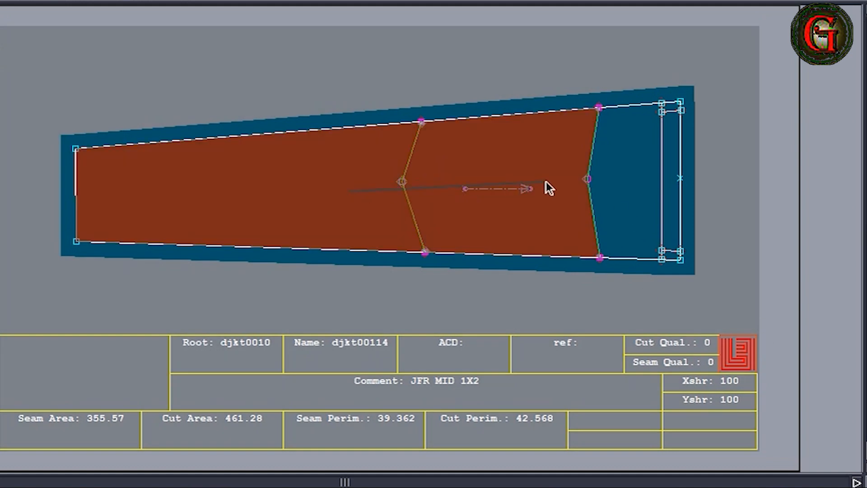
pyautogui.click(668, 106)
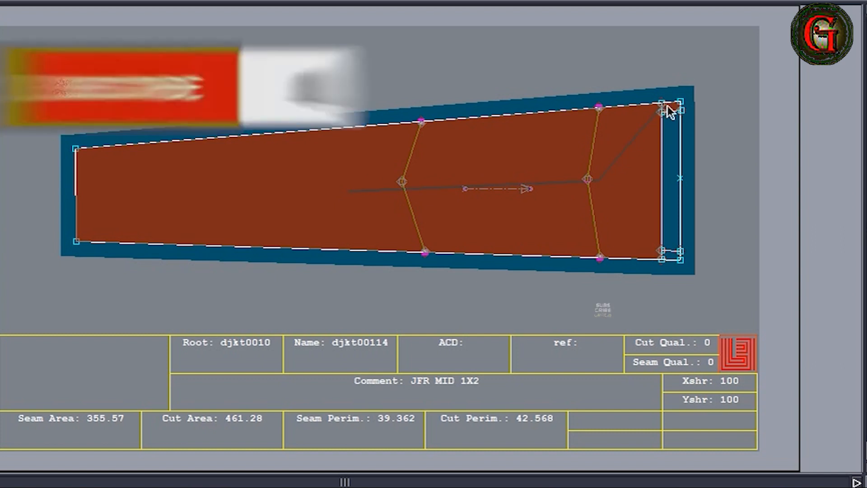
pyautogui.click(670, 124)
pyautogui.click(671, 256)
pyautogui.rightClick(671, 256)
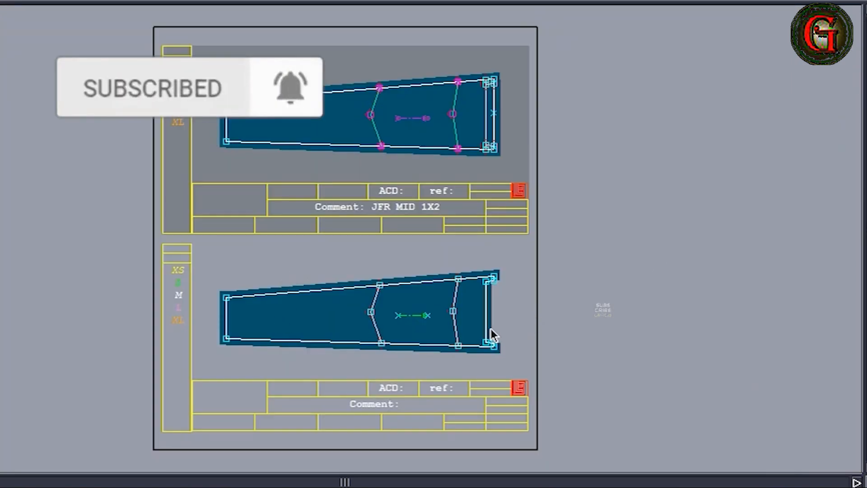
# Step: Apply seam allowance to the notched wide end of the extracted piece, including the short inner edges at both corners
pyautogui.click(500, 317)
pyautogui.scroll(5, 500, 316)
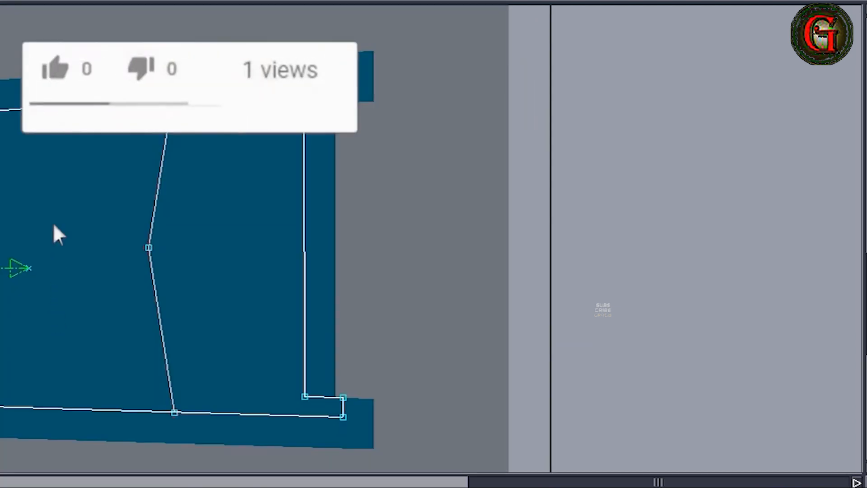
pyautogui.click(304, 205)
pyautogui.click(335, 208)
pyautogui.moveTo(271, 42); pyautogui.dragTo(311, 158)
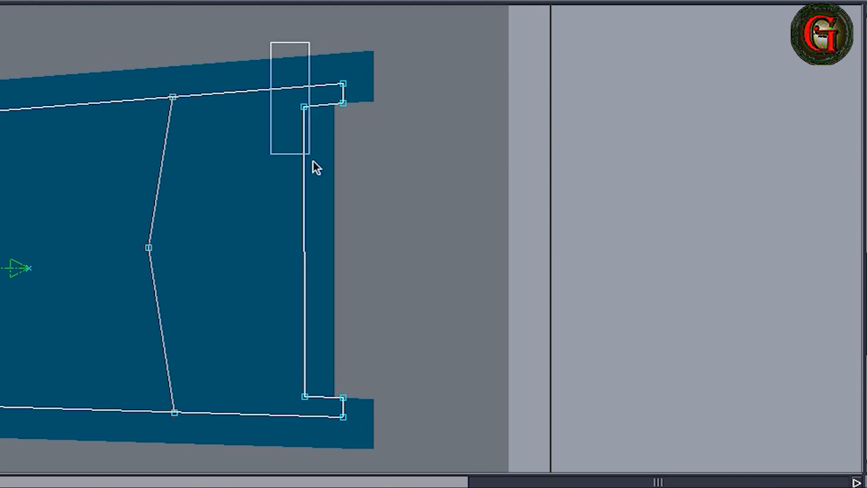
pyautogui.moveTo(411, 438); pyautogui.dragTo(420, 463)
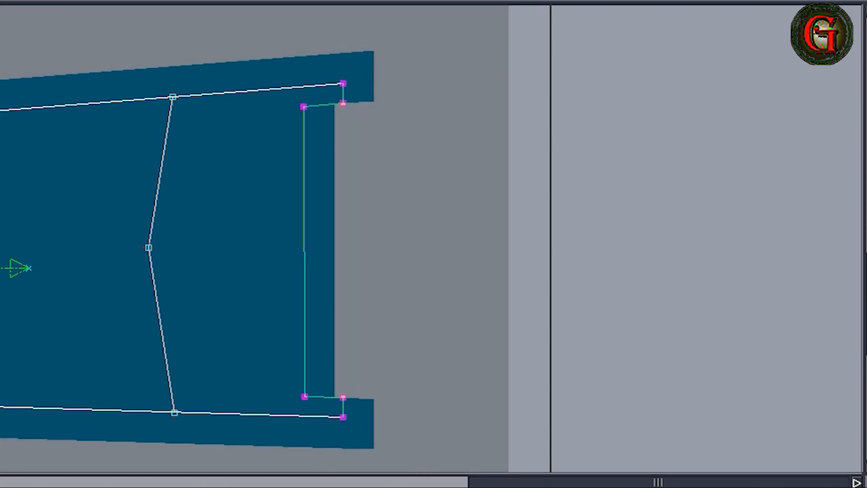
pyautogui.click(305, 162)
pyautogui.click(321, 162)
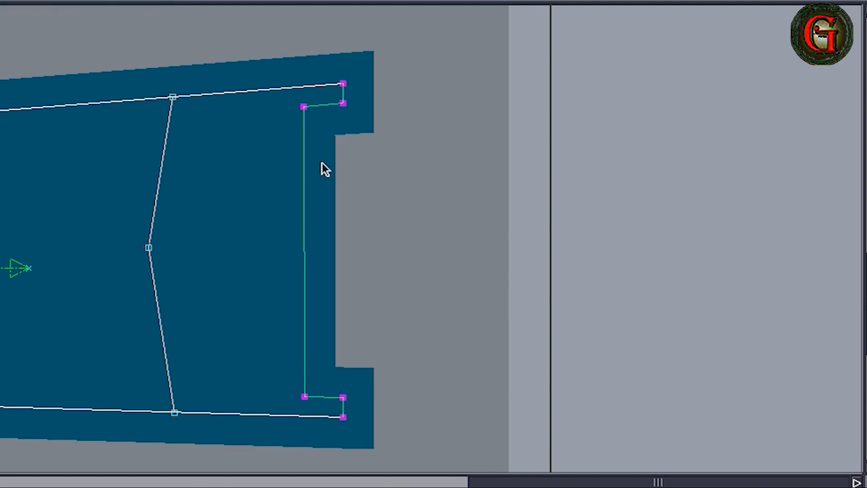
pyautogui.click(429, 214)
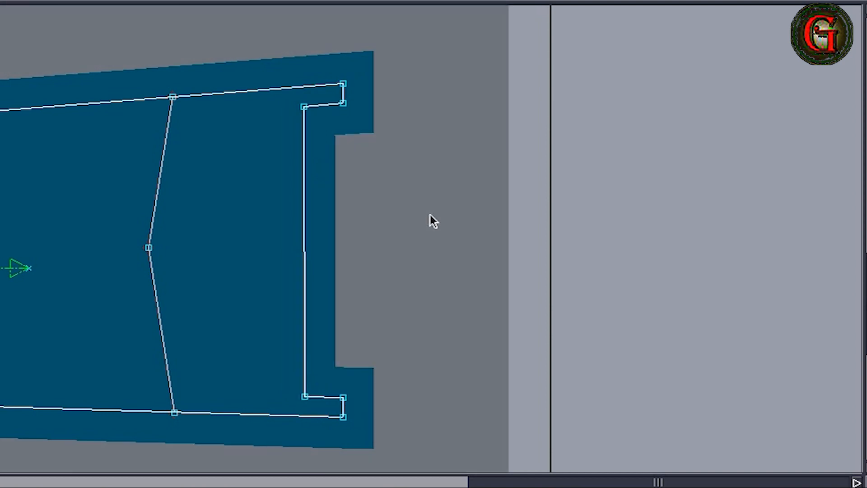
# Step: Transfer the JFR MID 1X2 comment from the original piece to the extracted piece and delete the original's sheet
pyautogui.press('Home')
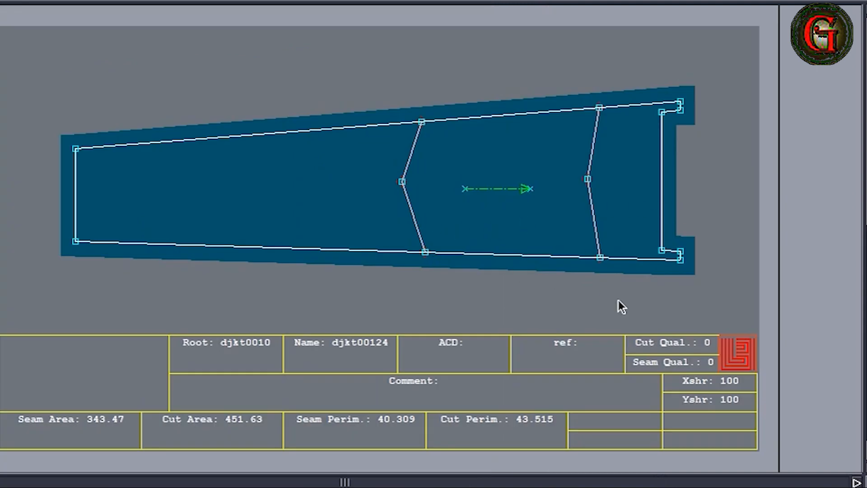
pyautogui.press('j')
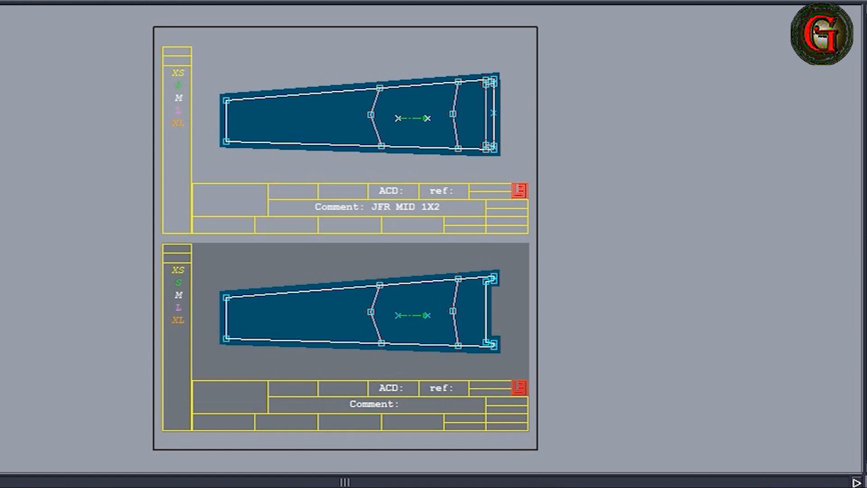
pyautogui.click(373, 121)
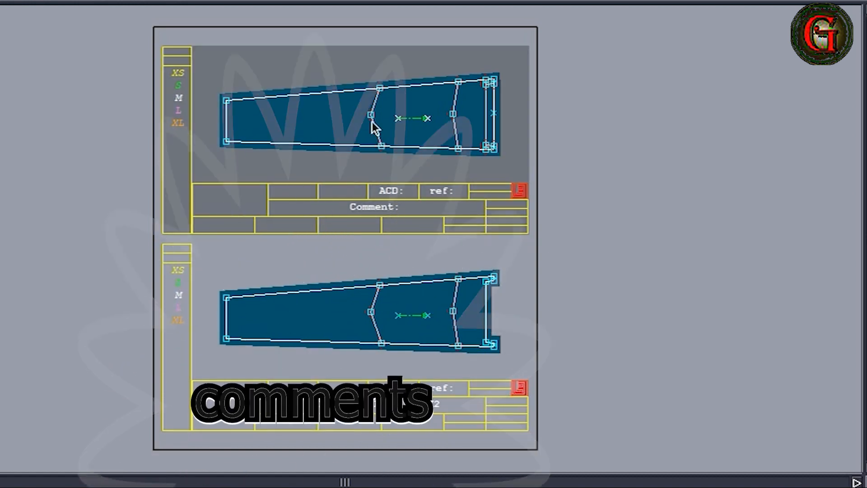
pyautogui.click(372, 118)
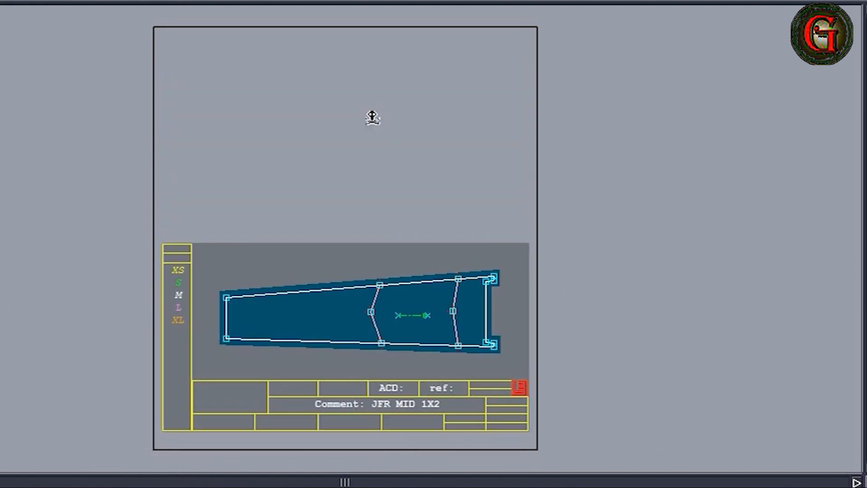
# Step: Open the large front piece and create two parallel lines inside it, offset from the straight hem edge opposite the armhole
pyautogui.press('z')
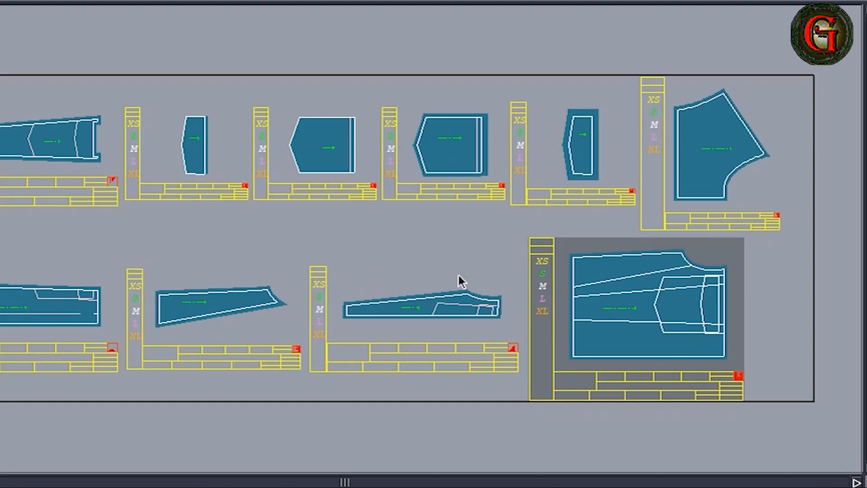
pyautogui.doubleClick(641, 273)
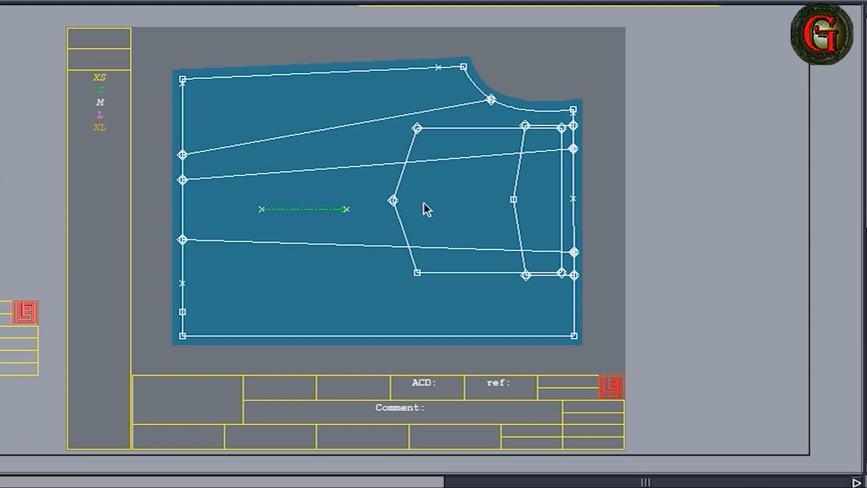
pyautogui.click(183, 111)
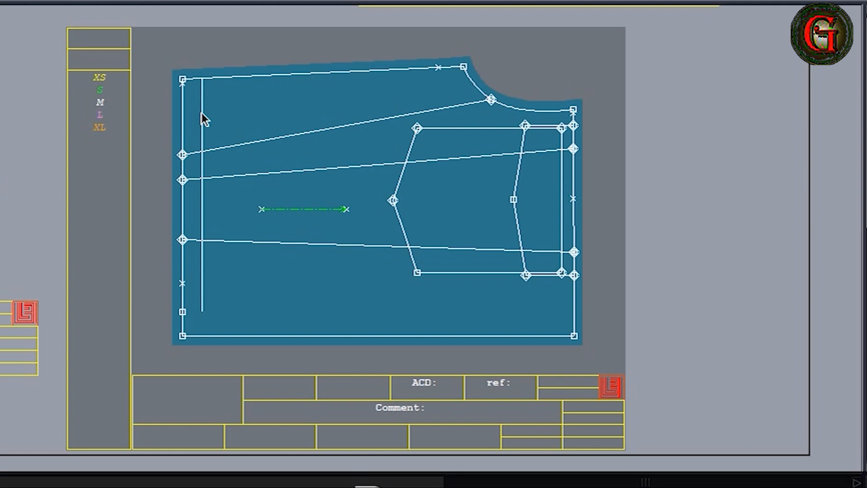
pyautogui.click(202, 113)
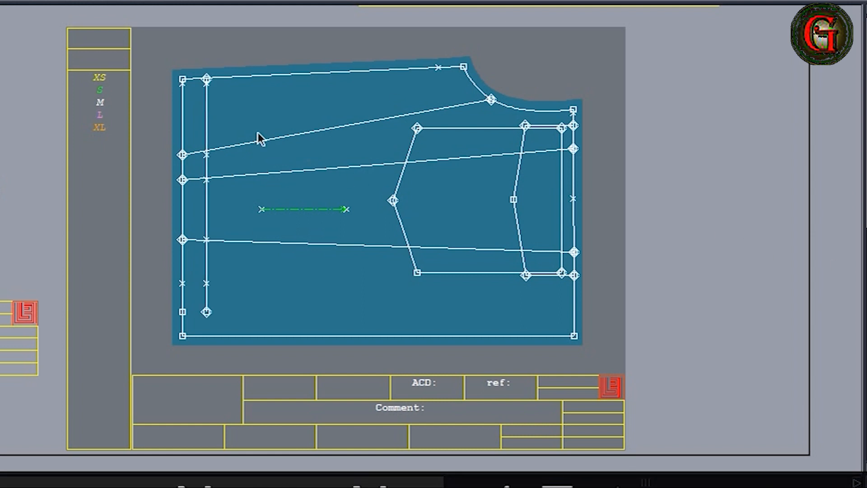
pyautogui.click(207, 113)
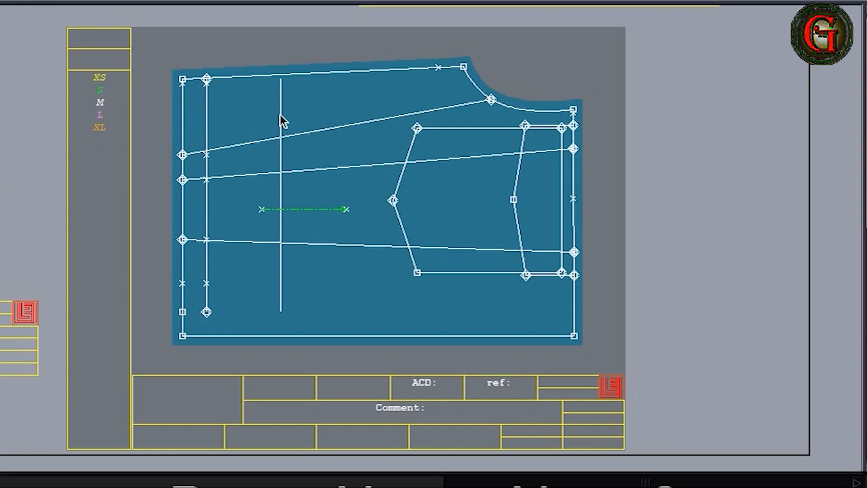
pyautogui.press('Return')
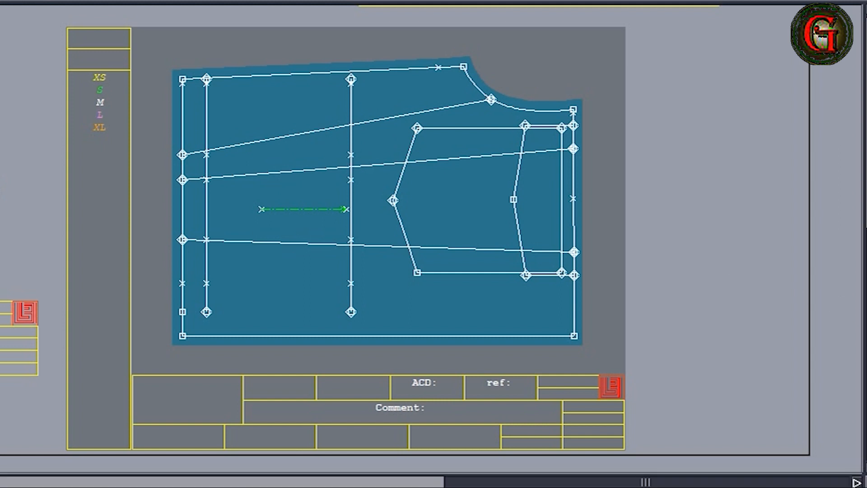
# Step: Create a line parallel to the slanted side edge below the armhole and straighten its long segment horizontally
pyautogui.click(280, 74)
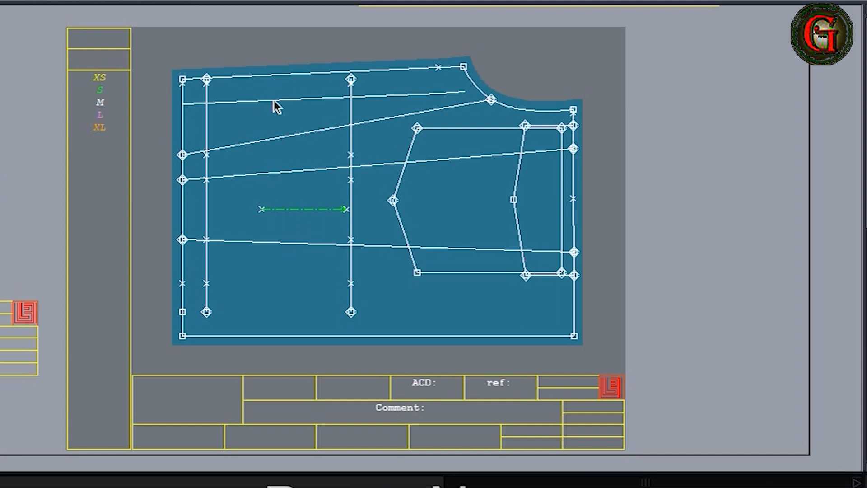
pyautogui.click(273, 100)
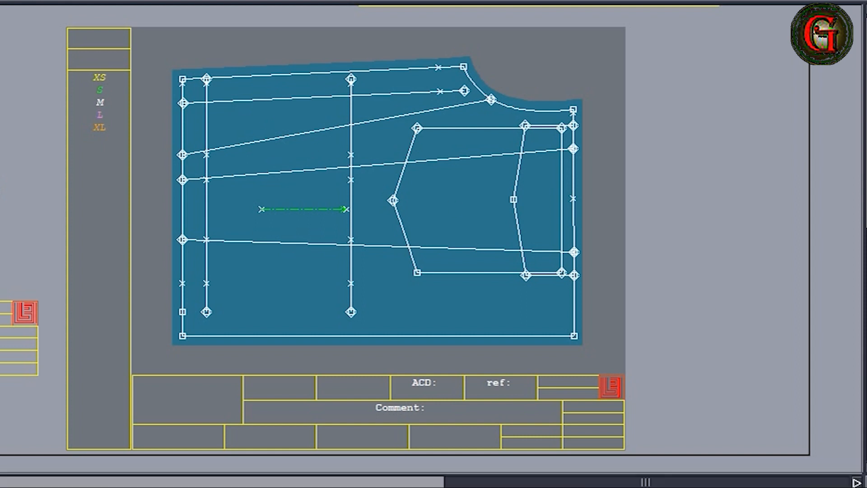
pyautogui.click(182, 104)
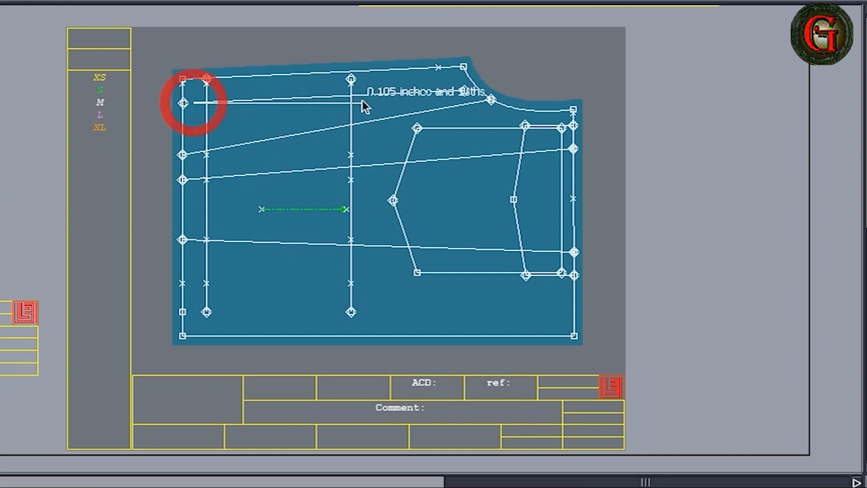
pyautogui.click(465, 94)
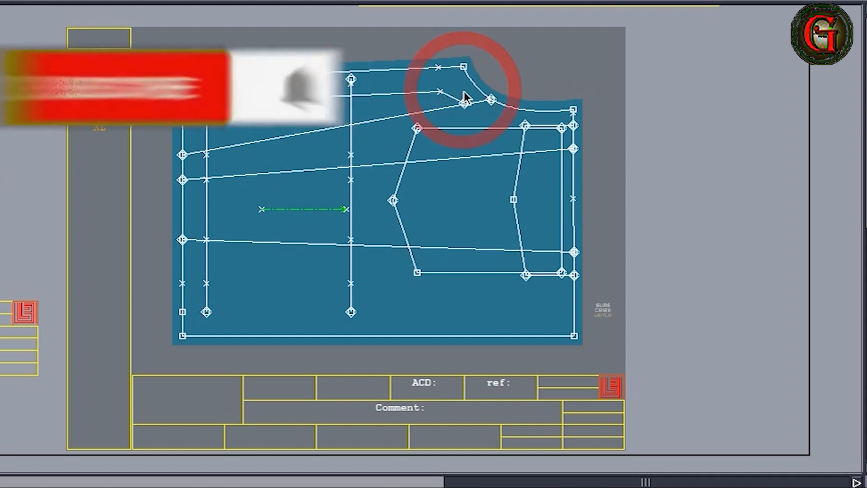
# Step: Create two parallel pocket lines offset inward from the straightened line and delete that guide line
pyautogui.click(258, 91)
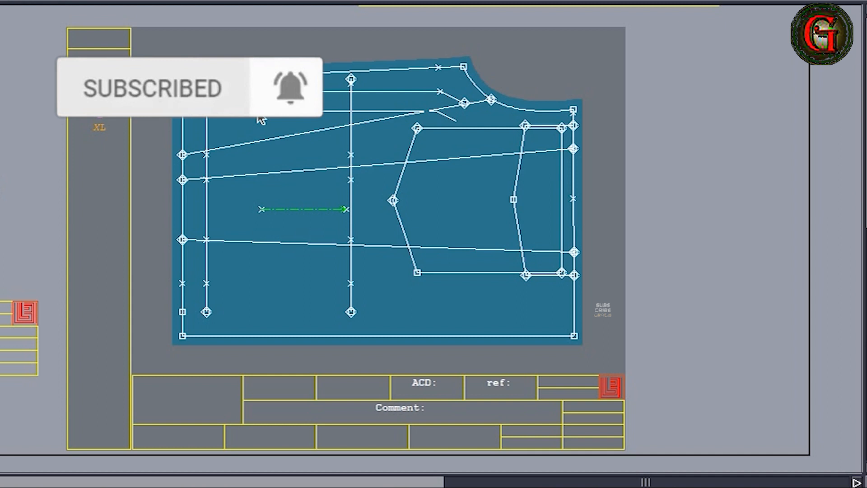
pyautogui.click(258, 111)
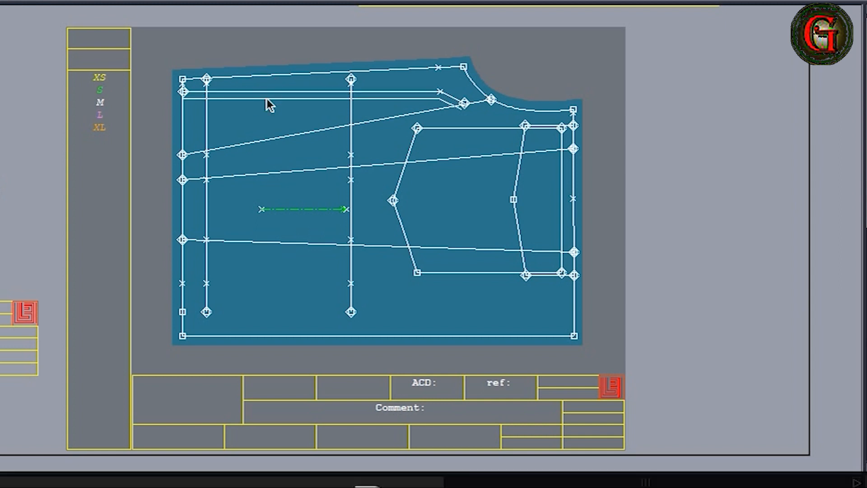
pyautogui.click(267, 98)
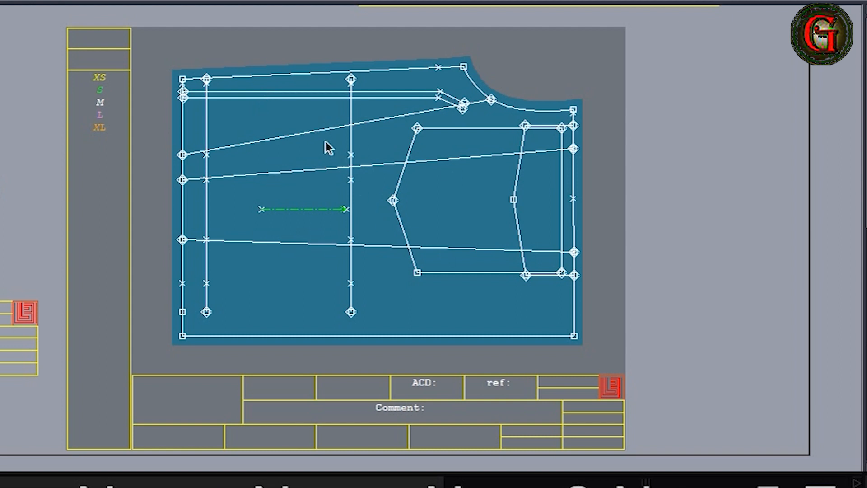
pyautogui.click(299, 99)
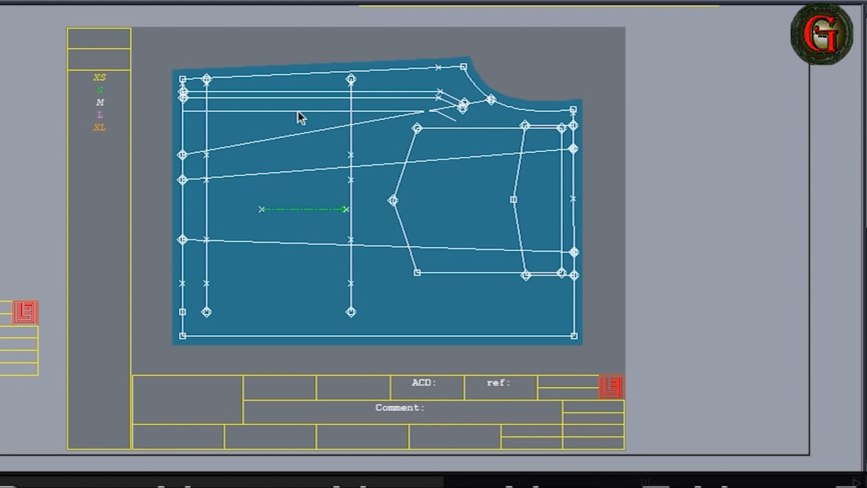
pyautogui.click(298, 111)
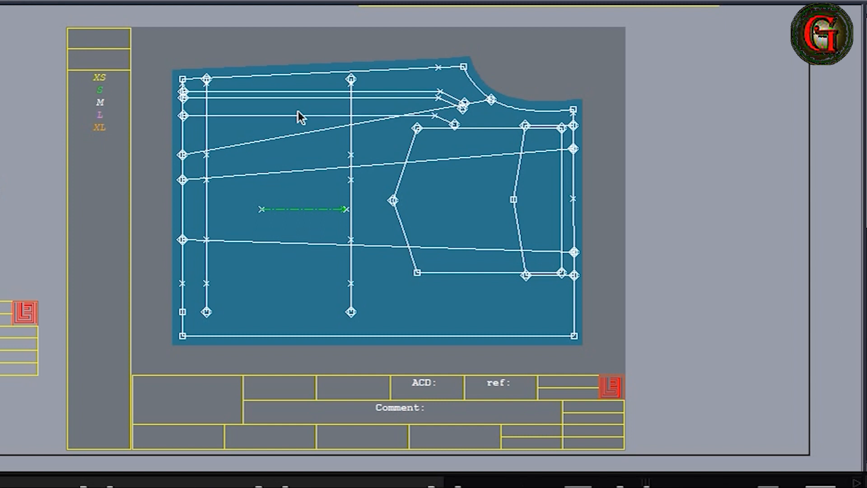
pyautogui.click(332, 88)
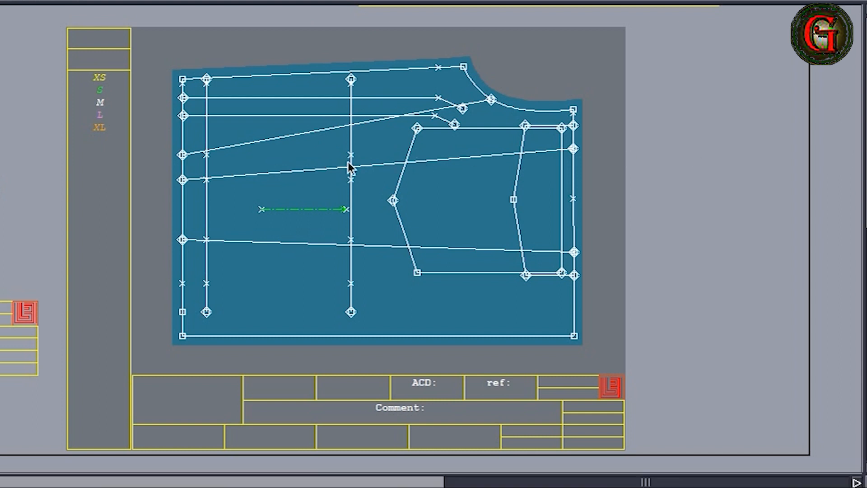
# Step: Trim both pocket lines to the segments between the two lines parallel to the hem
pyautogui.click(350, 104)
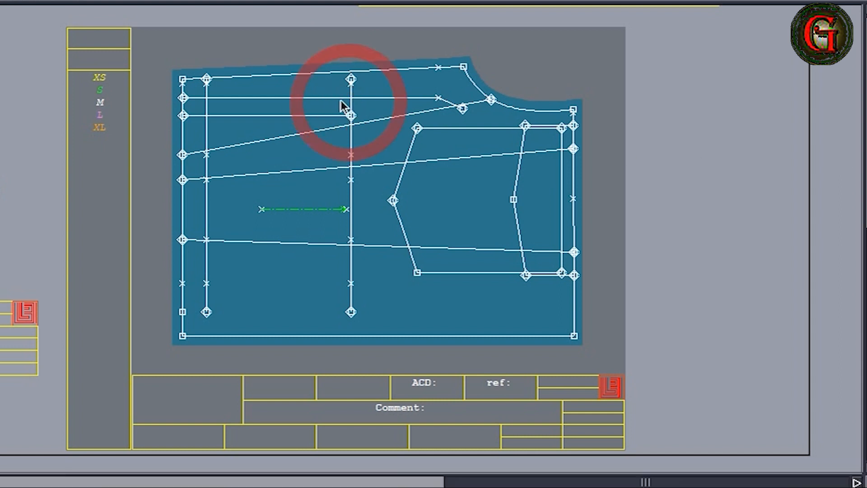
pyautogui.click(209, 109)
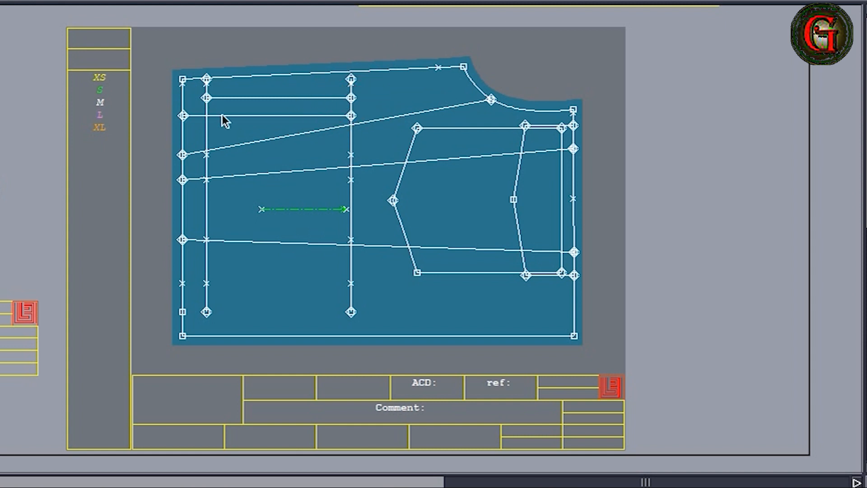
pyautogui.click(218, 110)
pyautogui.click(208, 126)
# Step: Save the model, continuing past the anomalies report
pyautogui.click(0, 0)
pyautogui.click(1, 8)
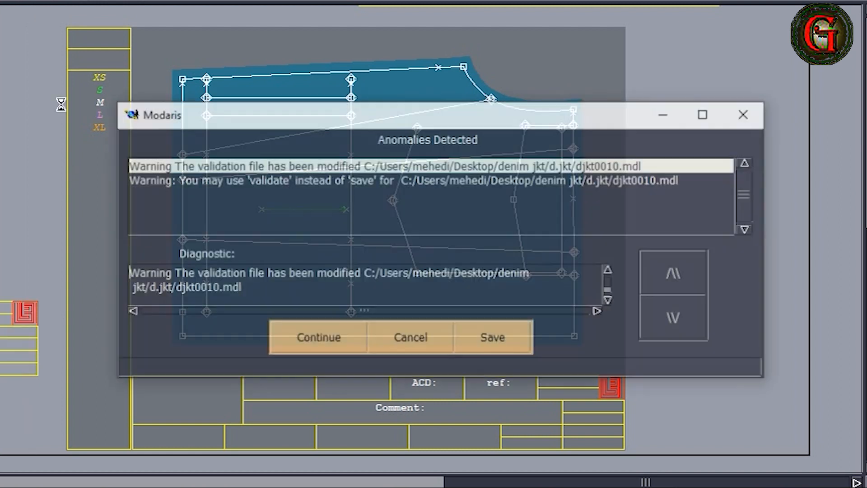
pyautogui.click(330, 344)
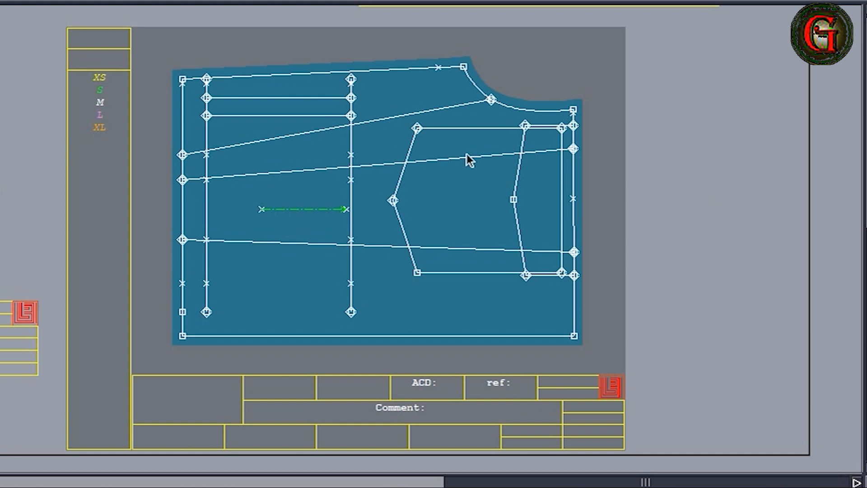
# Step: Draw a perpendicular line about 7.08 inches long from the middle of the inner pocket line, and a horizontal line across the piece at its end
pyautogui.click(278, 116)
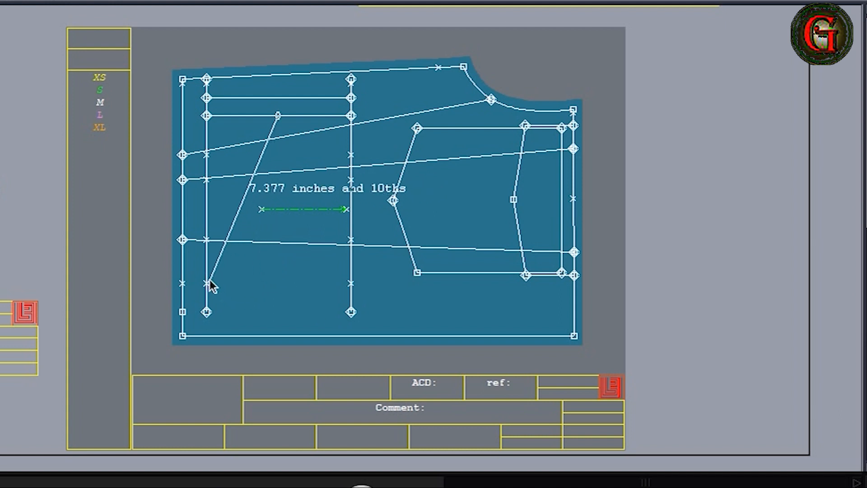
pyautogui.click(276, 285)
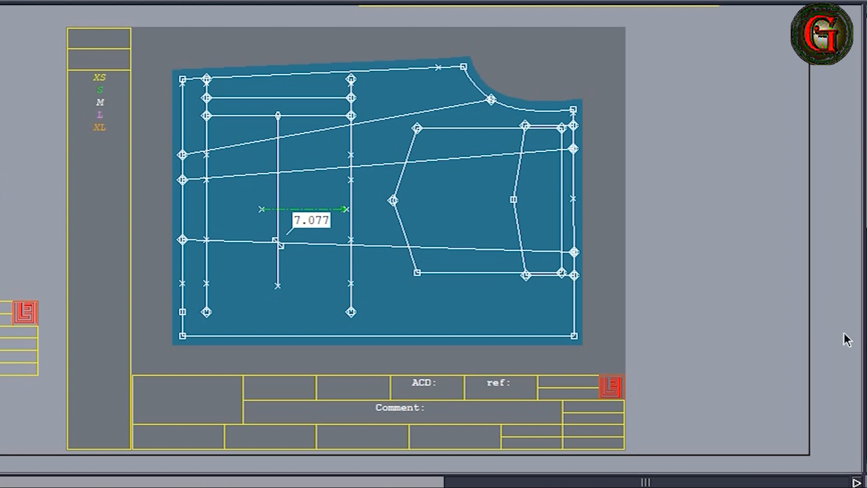
pyautogui.click(183, 285)
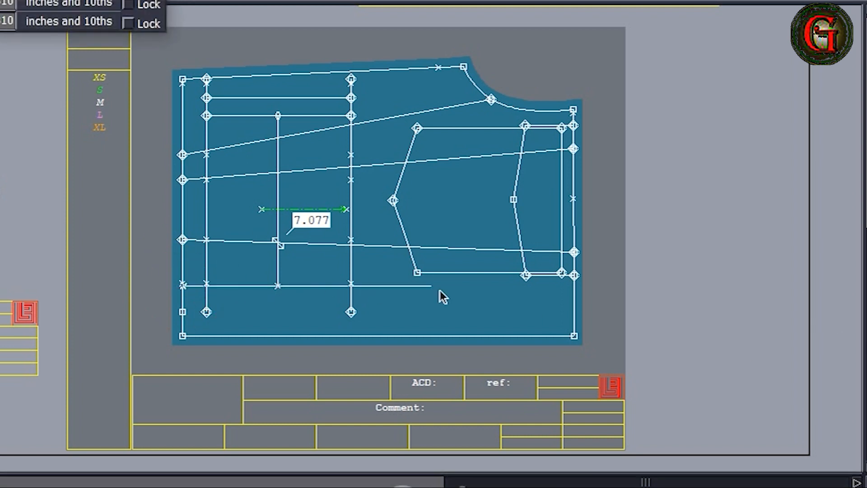
pyautogui.click(576, 289)
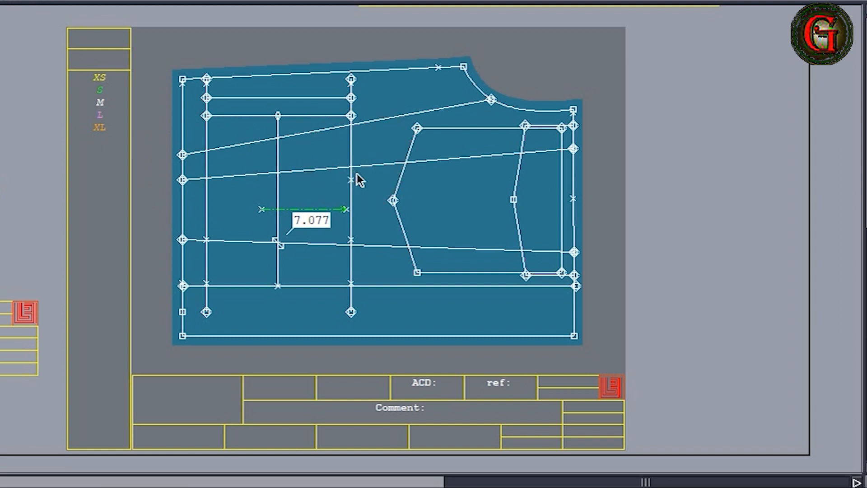
# Step: Trim the far hem-parallel line at the new horizontal line and delete the hem-parallel line nearest the hem
pyautogui.hotkey('ctrl', 'z')
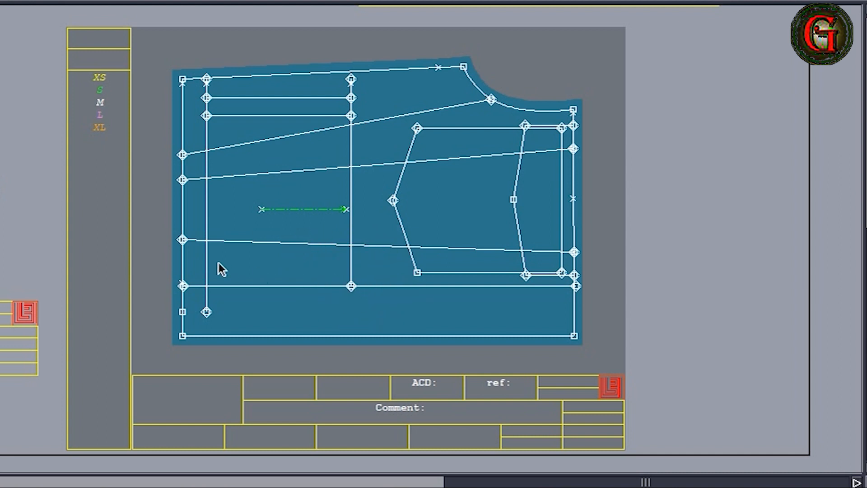
pyautogui.click(229, 283)
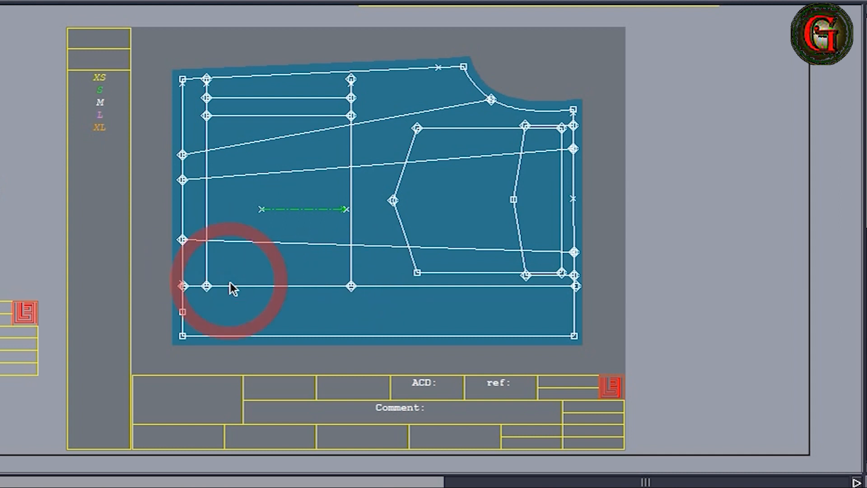
pyautogui.click(209, 206)
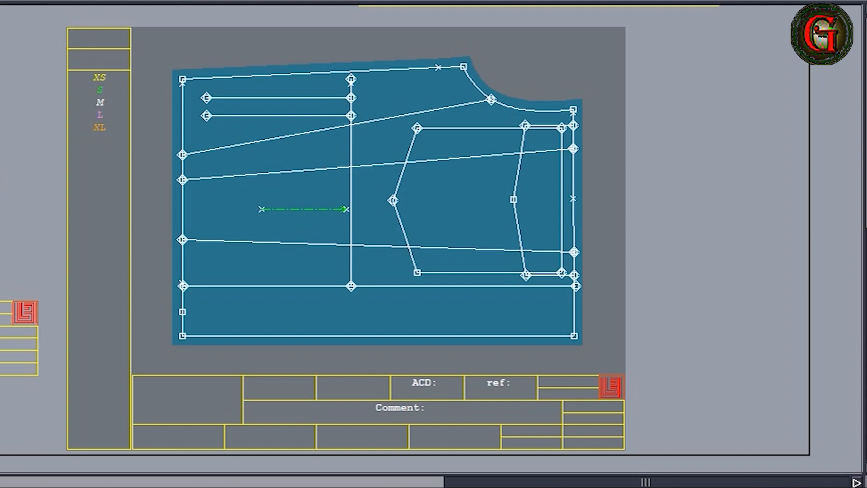
# Step: Join the hem-side ends of the pocket lines with a short line, and make the outer pocket line span from hem edge to trimmed perpendicular line
pyautogui.click(206, 97)
pyautogui.click(209, 115)
pyautogui.click(351, 145)
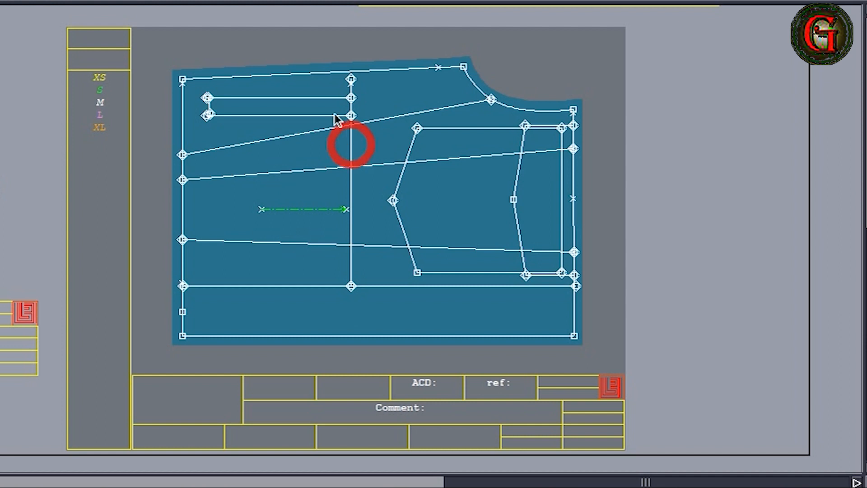
pyautogui.click(310, 101)
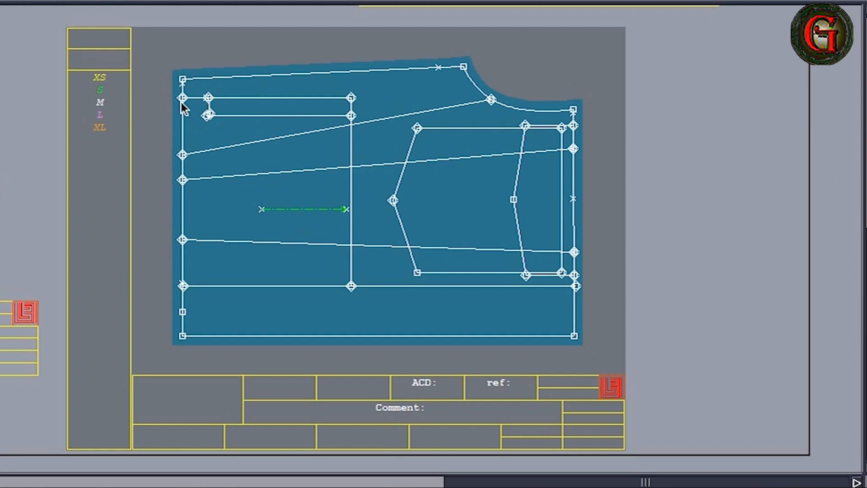
# Step: Attach the loose end of the short joining line to the hem-side end of the inner pocket line
pyautogui.moveTo(178, 82); pyautogui.dragTo(365, 142)
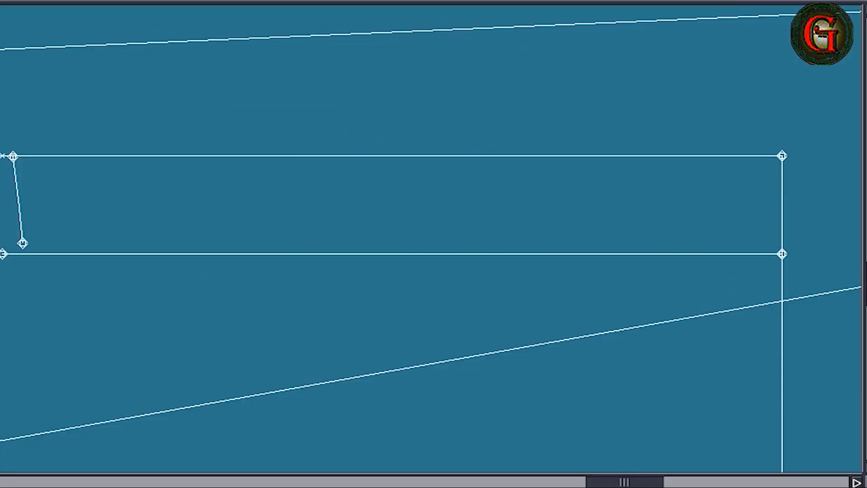
pyautogui.click(22, 243)
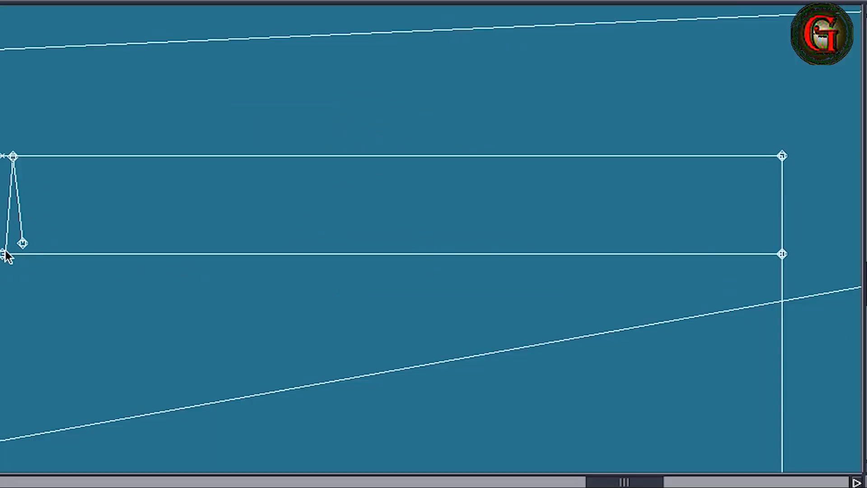
pyautogui.click(3, 254)
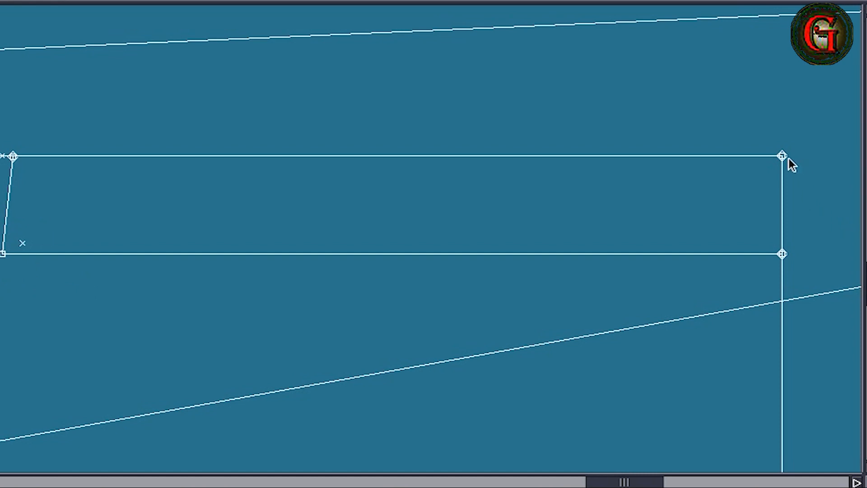
# Step: Measure the outer pocket line's length, then delete the short joining line and clear the measurement
pyautogui.click(784, 156)
pyautogui.click(2, 158)
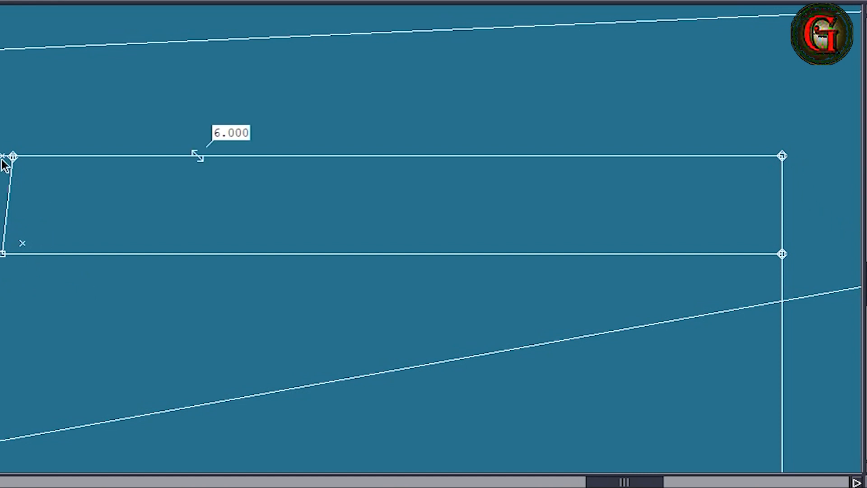
pyautogui.click(9, 208)
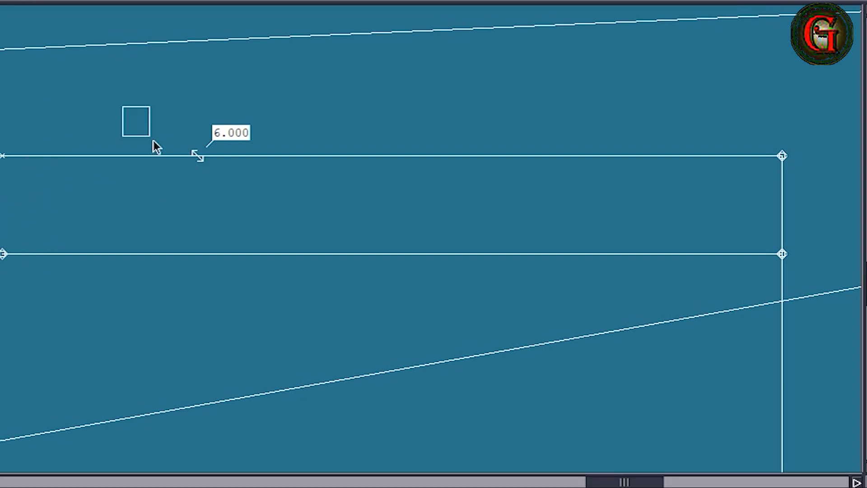
pyautogui.rightClick(226, 182)
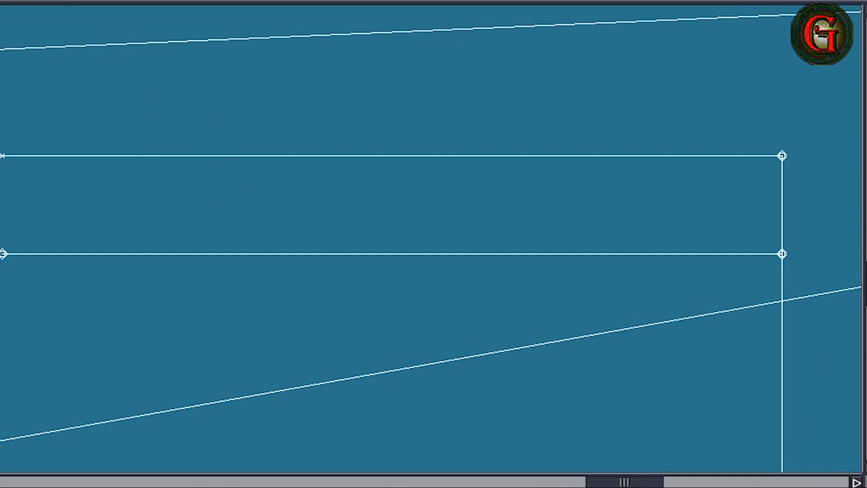
# Step: Join the hem-side ends of the two pocket lines with a short straight line
pyautogui.click(2, 155)
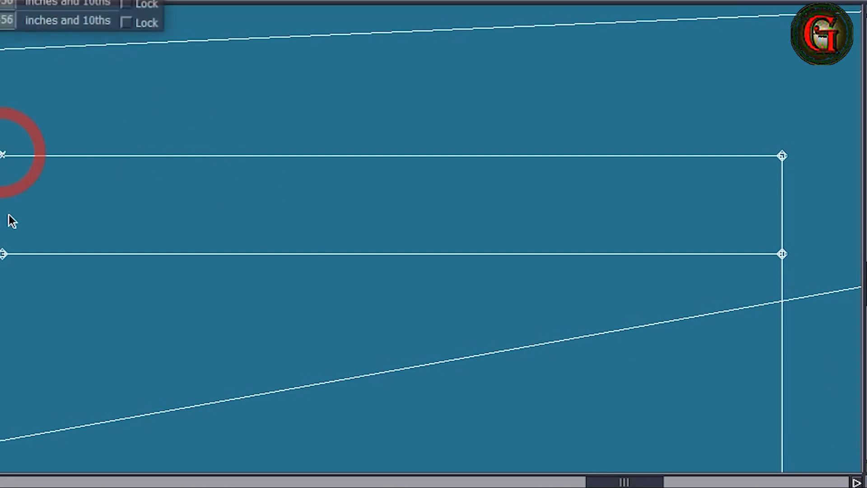
pyautogui.rightClick(4, 254)
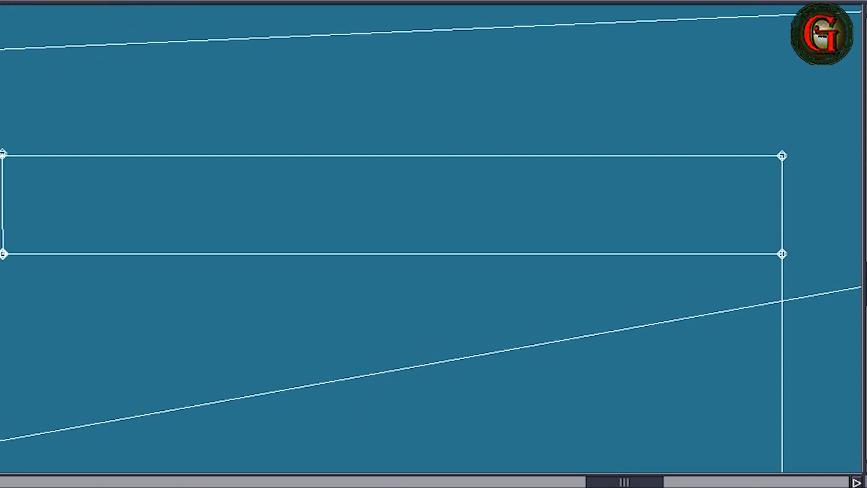
# Step: Save the model, continuing past the detected anomalies, and turn off the display of layer colors
pyautogui.click(0, 0)
pyautogui.click(0, 10)
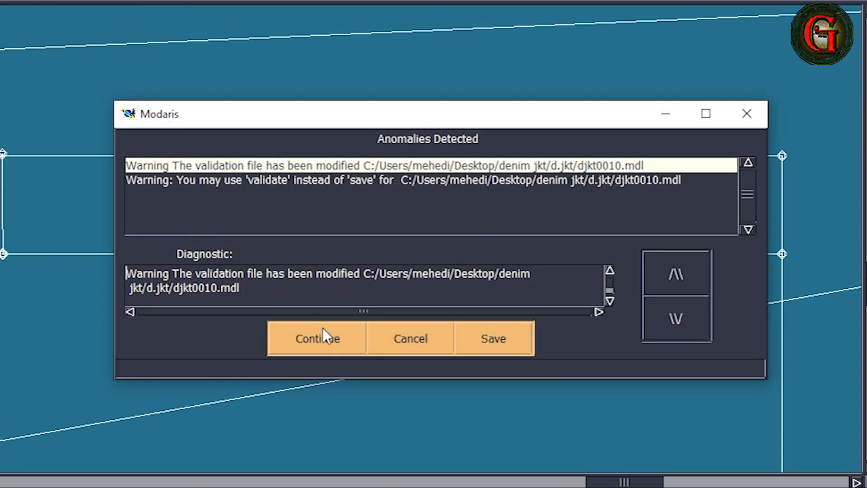
pyautogui.click(324, 340)
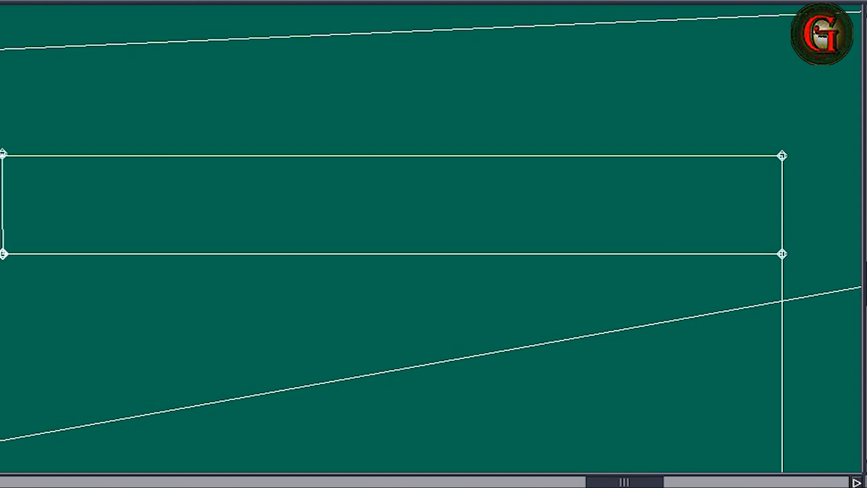
pyautogui.click(621, 1)
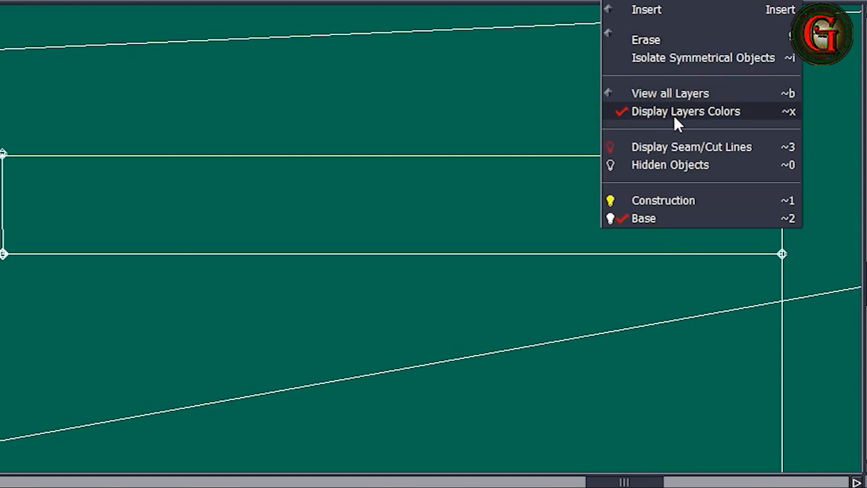
pyautogui.click(620, 111)
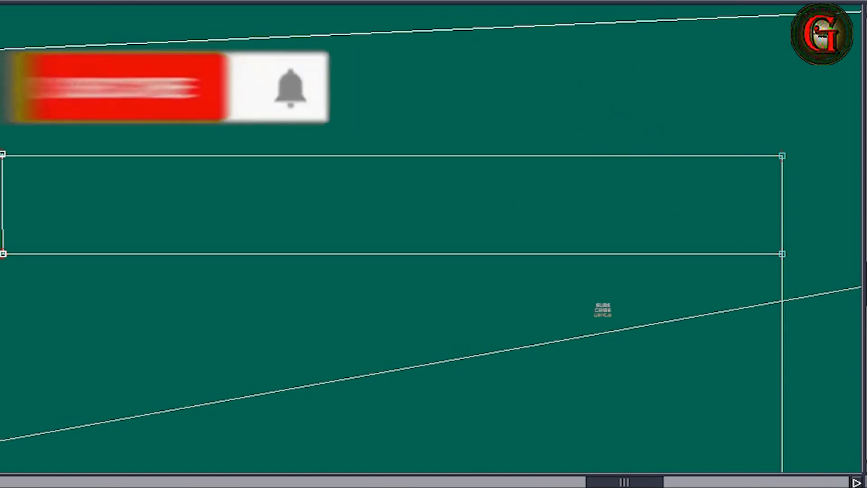
# Step: Trim the long horizontal line at the hem-parallel line and extend its other end to the hem edge
pyautogui.press('Home')
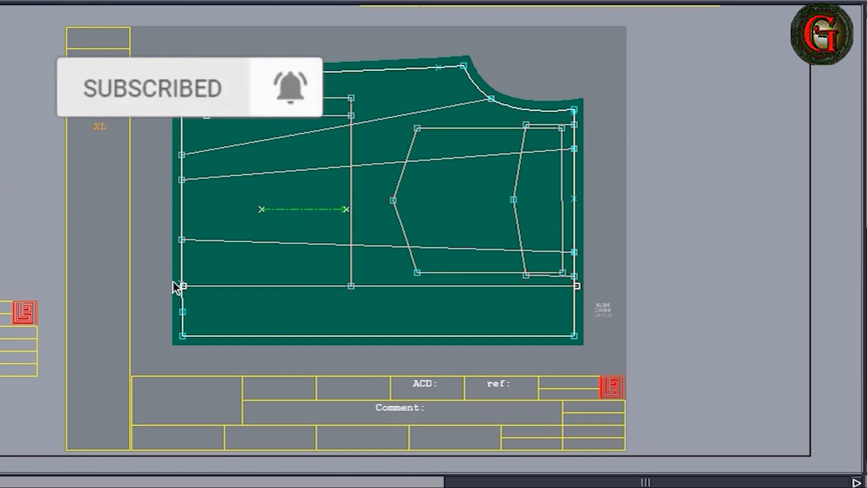
pyautogui.click(320, 286)
pyautogui.click(351, 262)
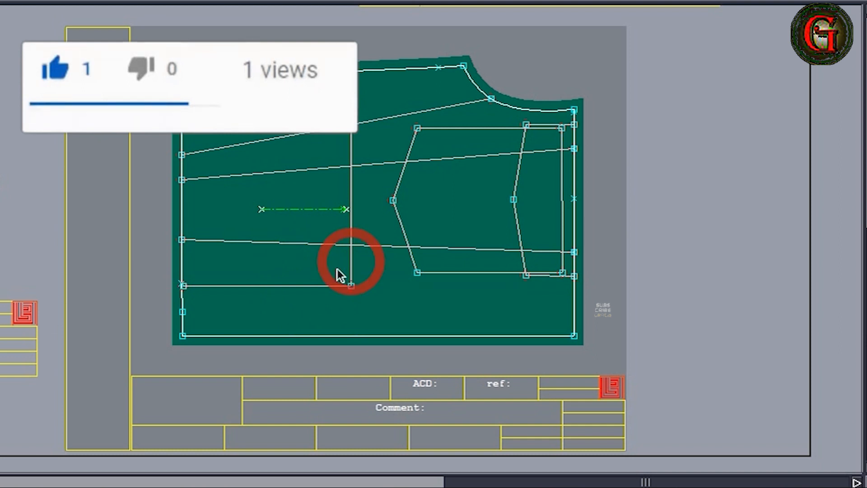
pyautogui.click(240, 285)
pyautogui.click(181, 266)
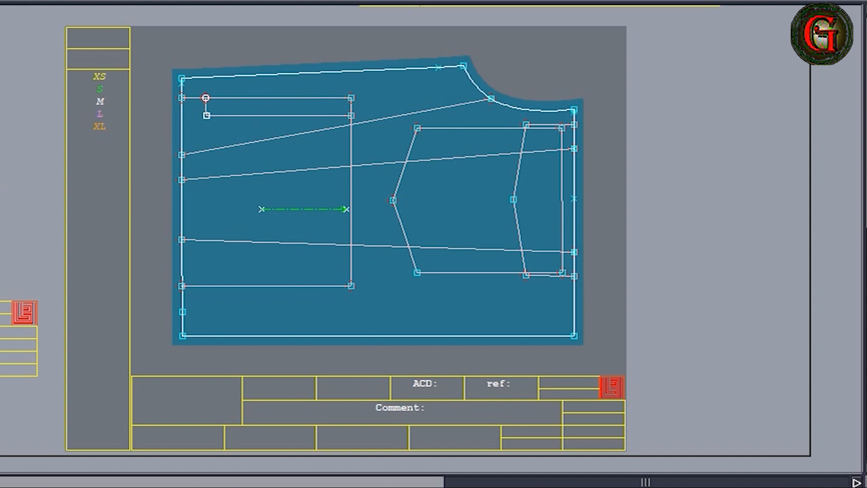
# Step: Extract the narrow strip between the pocket lines and the full rectangular pocket bag area as separate new pieces
pyautogui.click(275, 104)
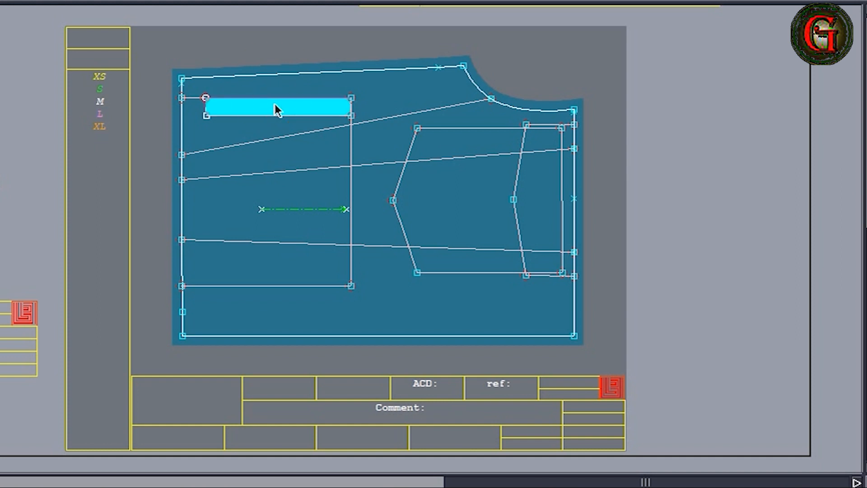
pyautogui.rightClick(275, 104)
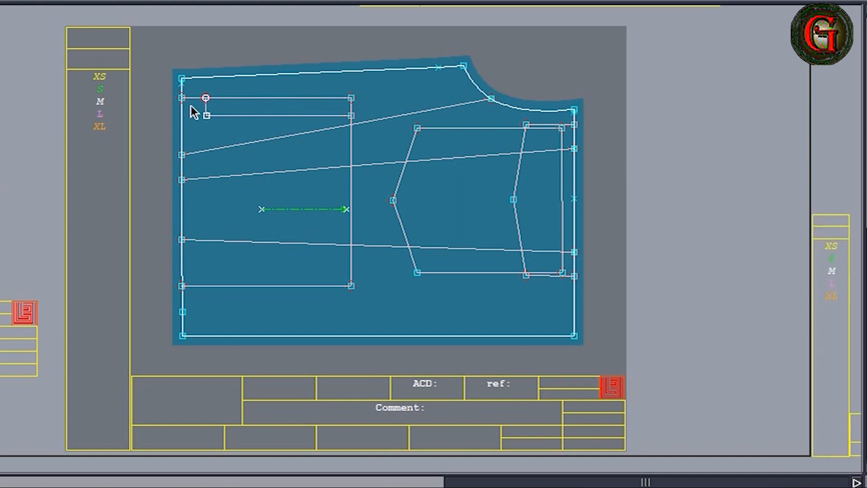
pyautogui.click(191, 106)
pyautogui.click(268, 106)
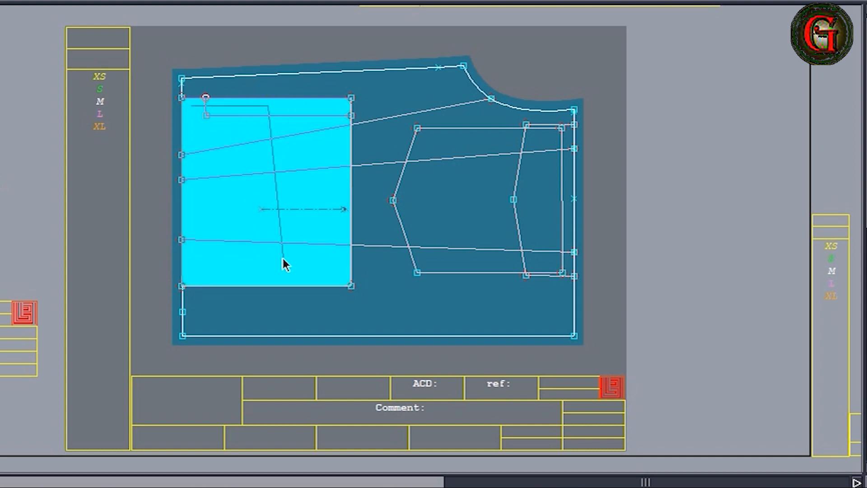
pyautogui.rightClick(282, 257)
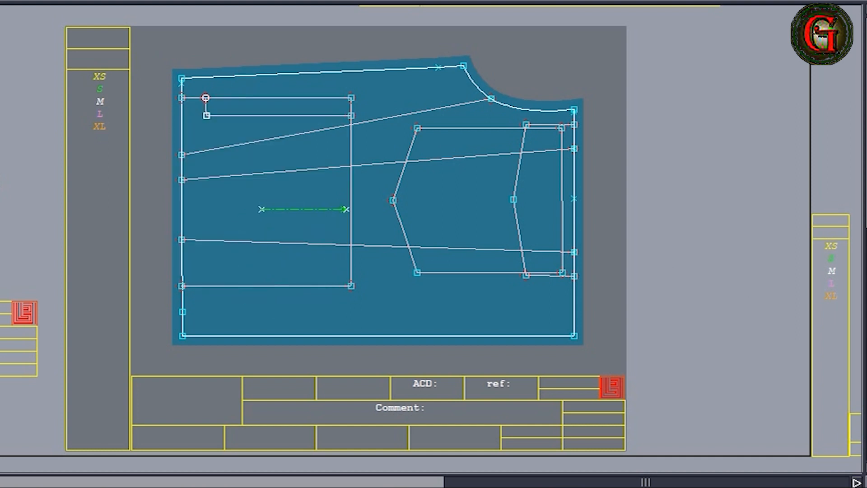
# Step: Extend the inner pocket line past the hem edge and extract the pocket bag piece bounded by that line
pyautogui.press('u')
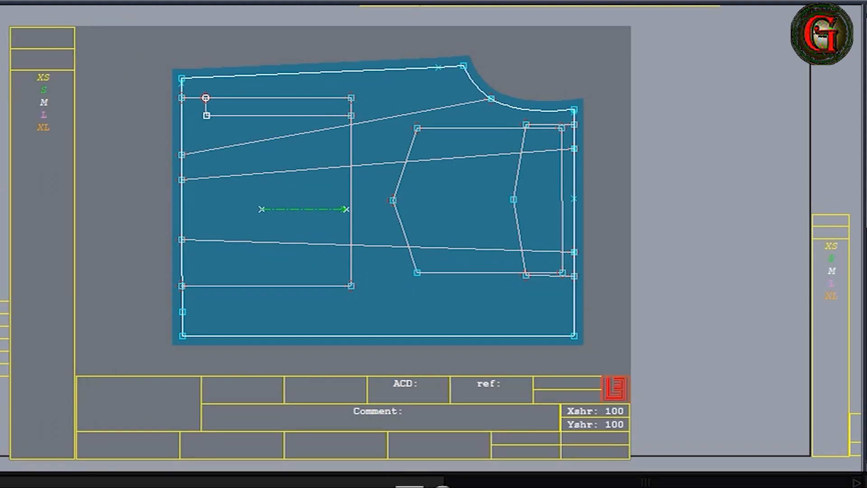
pyautogui.click(206, 116)
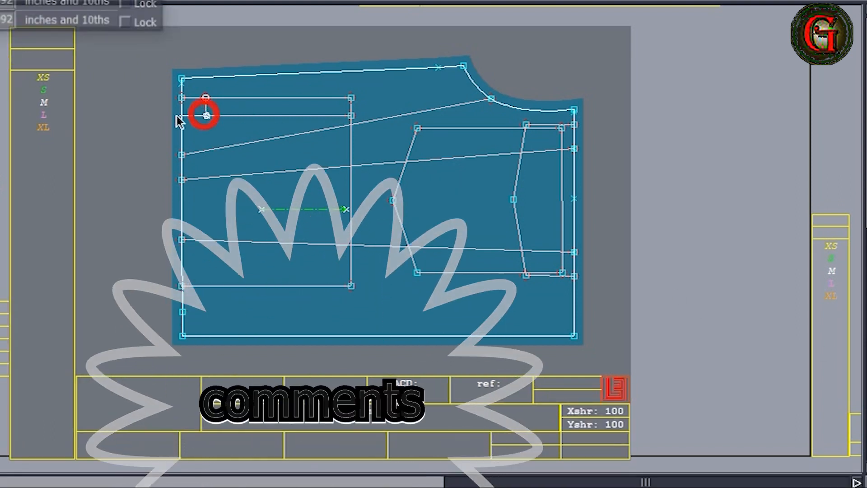
pyautogui.click(129, 118)
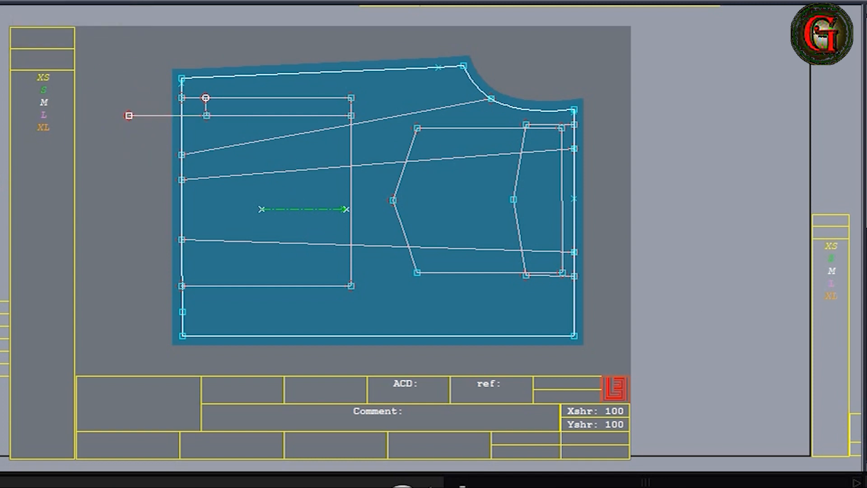
pyautogui.click(195, 134)
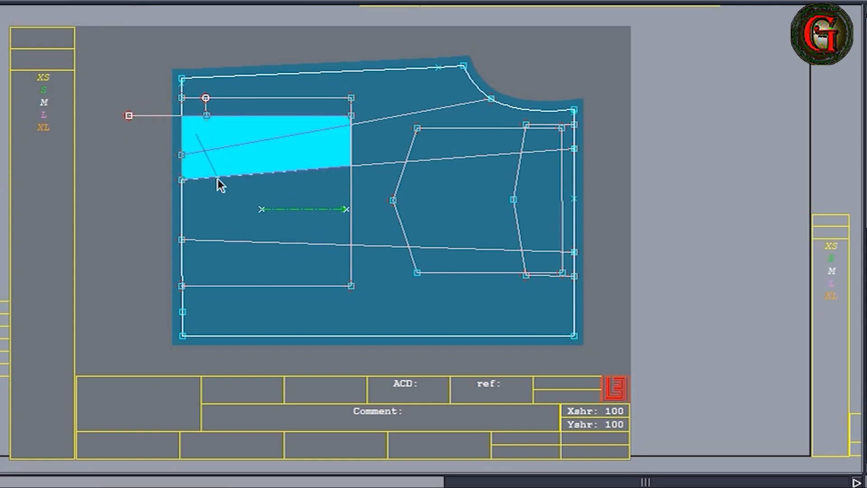
pyautogui.click(248, 262)
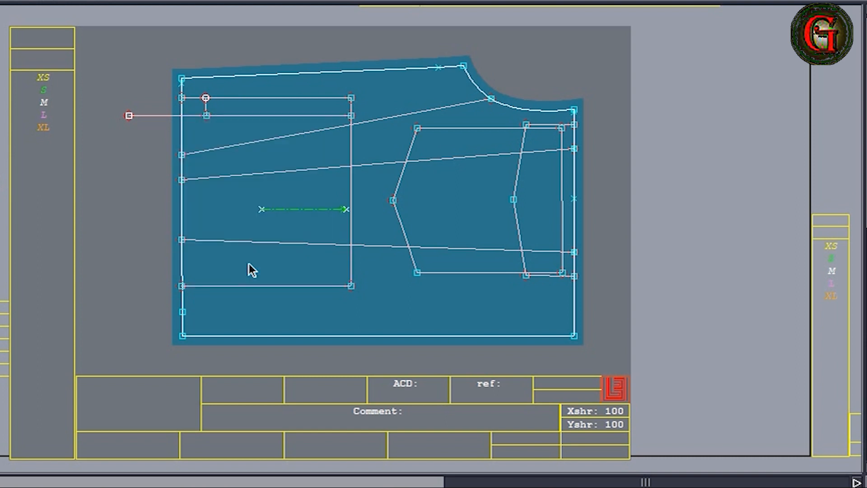
pyautogui.click(163, 121)
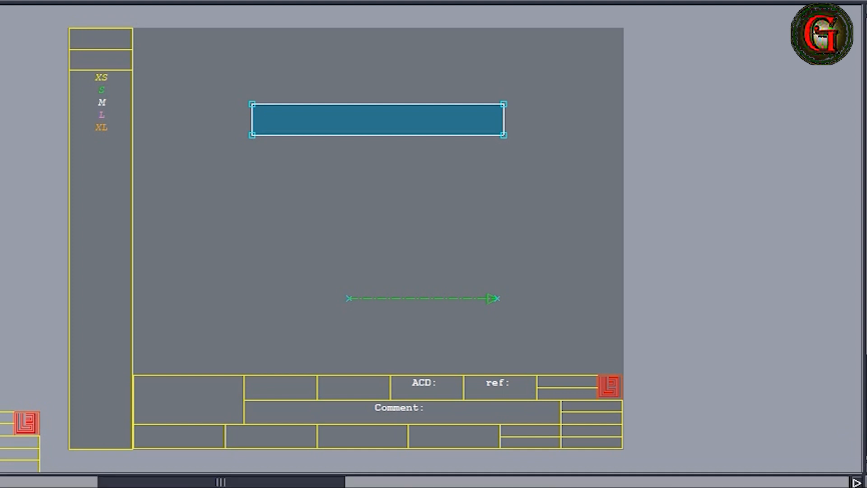
# Step: Mirror the narrow pocket strip about its long edge into a double-width piece and add an even seam allowance to all edges
pyautogui.click(251, 134)
pyautogui.click(504, 135)
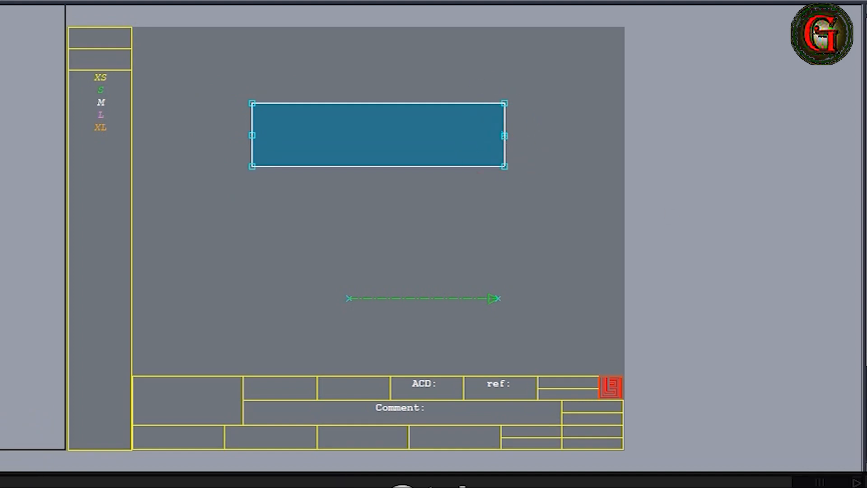
pyautogui.moveTo(211, 56); pyautogui.dragTo(507, 197)
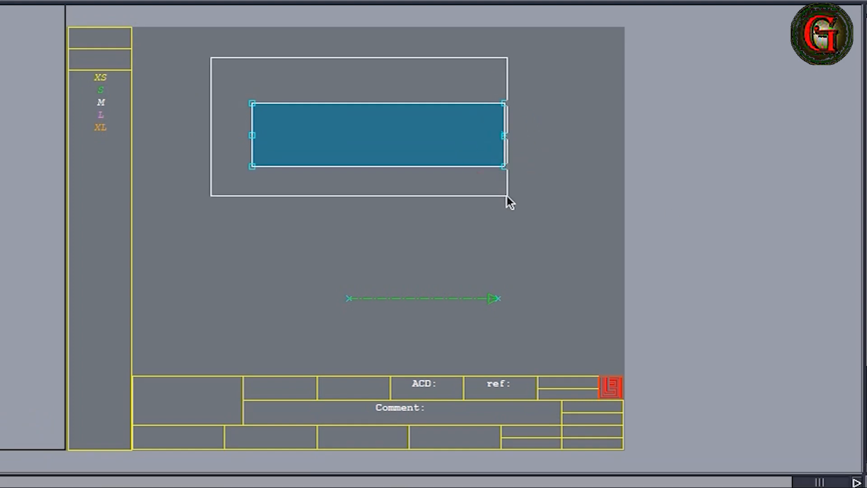
pyautogui.click(447, 96)
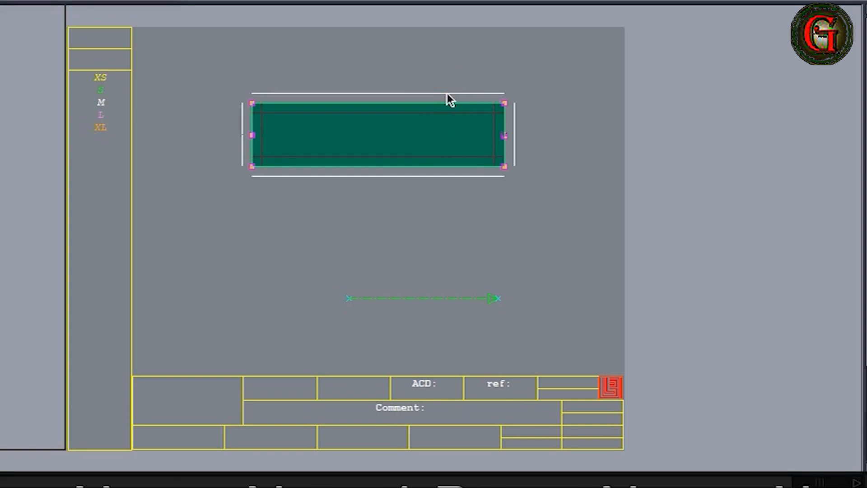
pyautogui.click(448, 95)
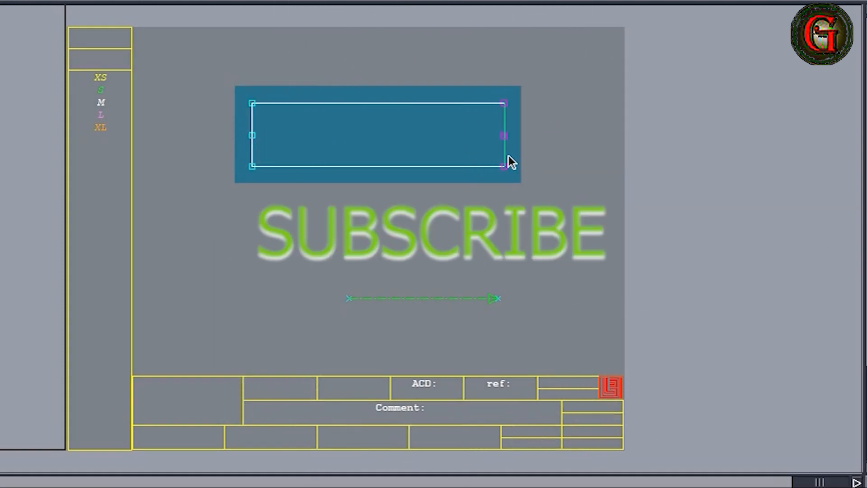
# Step: Widen the seam allowance on both short edges of the double-width pocket strip
pyautogui.moveTo(506, 155); pyautogui.dragTo(549, 157)
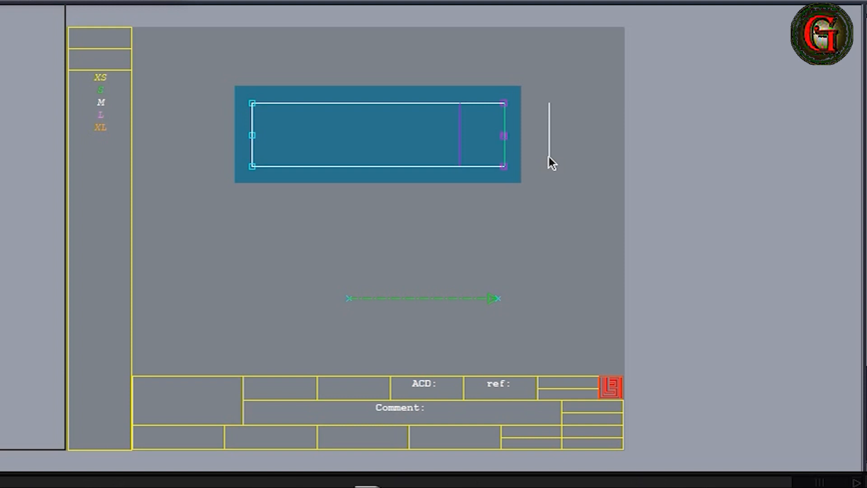
pyautogui.click(549, 157)
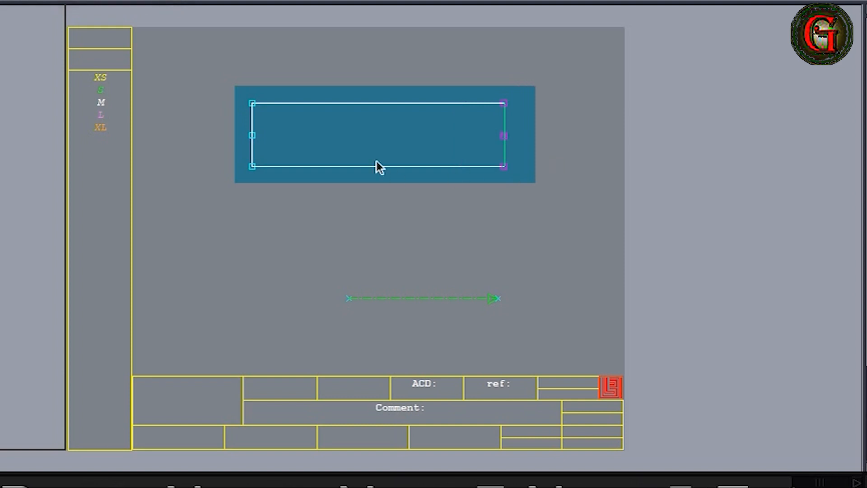
pyautogui.moveTo(219, 68); pyautogui.dragTo(291, 240)
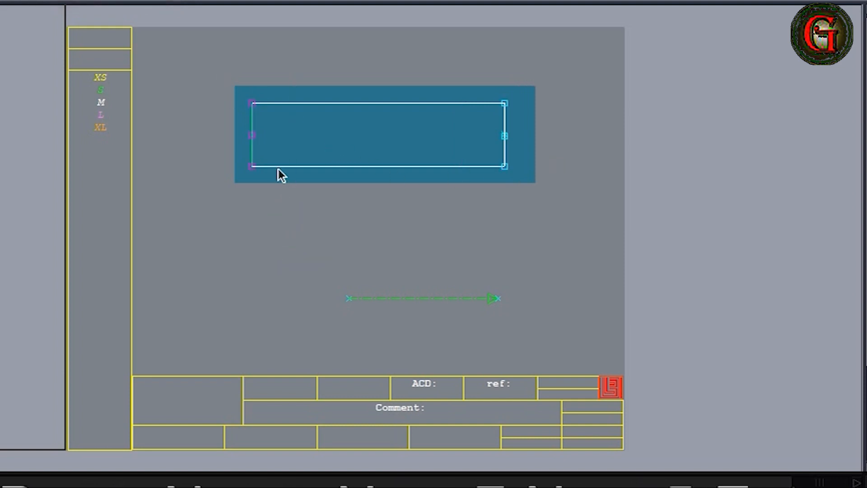
pyautogui.click(251, 153)
pyautogui.press('Return')
pyautogui.press('Return')
pyautogui.press('Return')
pyautogui.rightClick(369, 237)
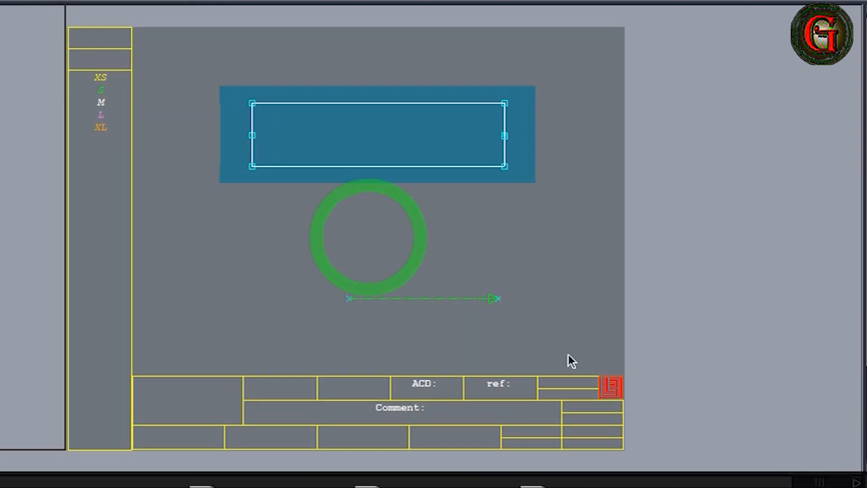
# Step: Move the grain line into the center of the double-width pocket strip
pyautogui.rightClick(430, 297)
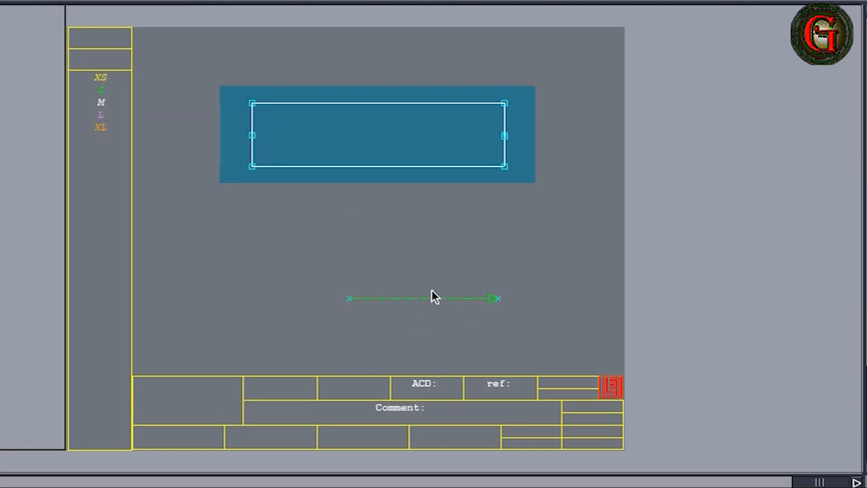
pyautogui.click(431, 291)
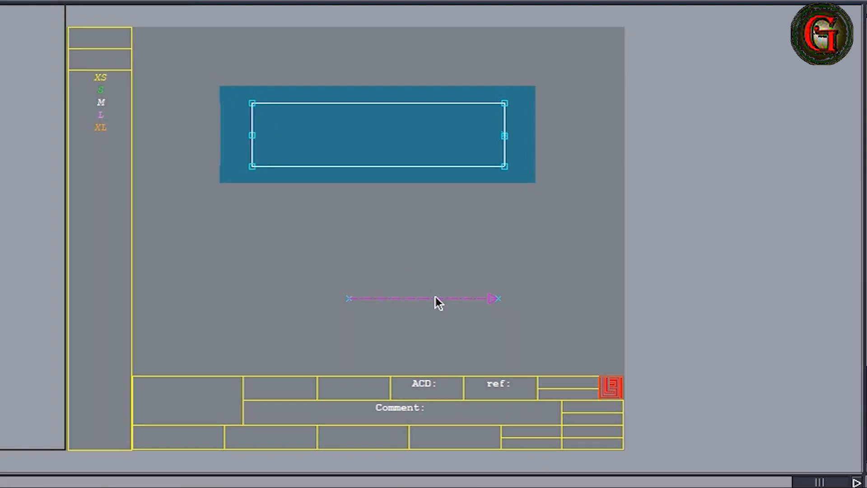
pyautogui.moveTo(435, 297); pyautogui.dragTo(392, 134)
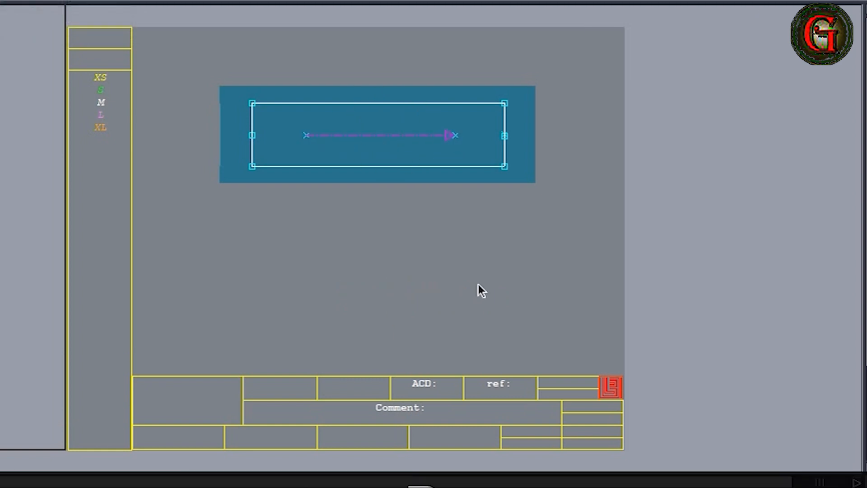
pyautogui.rightClick(480, 289)
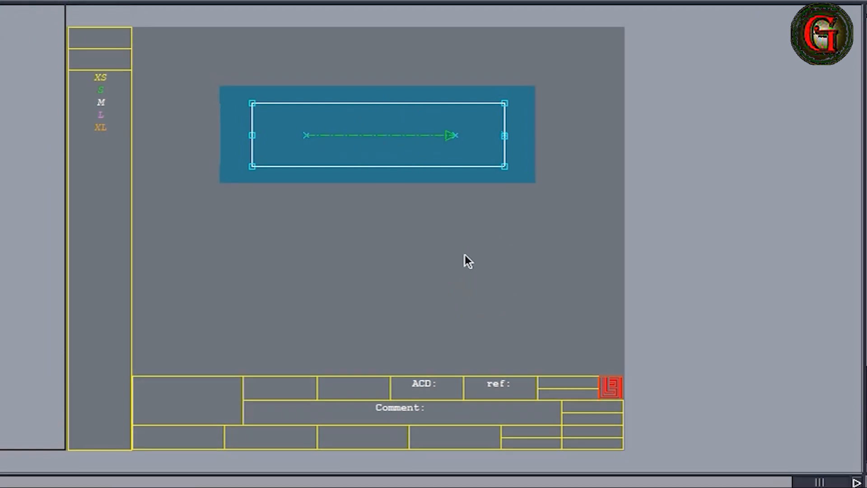
# Step: Enter BONE 1X2 as the pocket strip's comment and arrange all pattern sheets in the overview
pyautogui.click(429, 414)
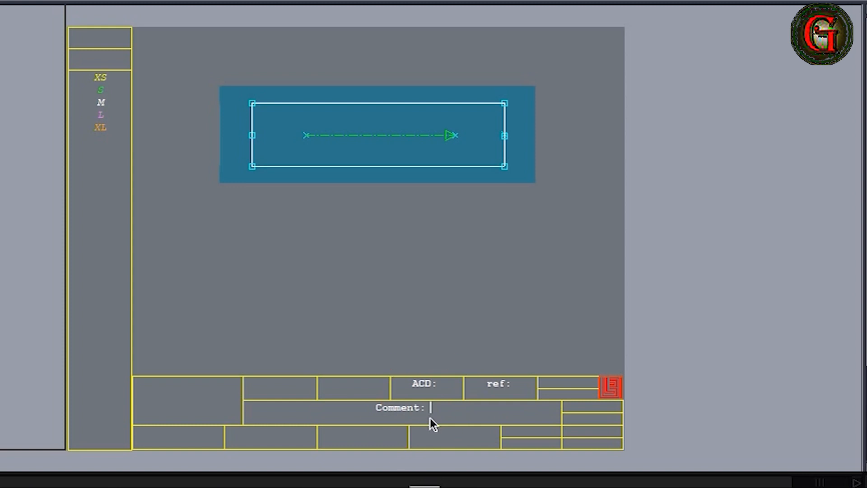
pyautogui.write('BONE ')
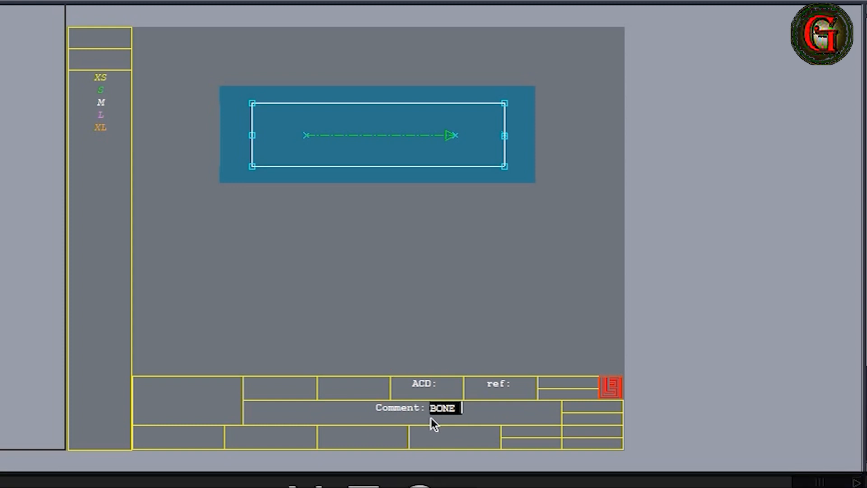
pyautogui.write('1X2')
pyautogui.press('Return')
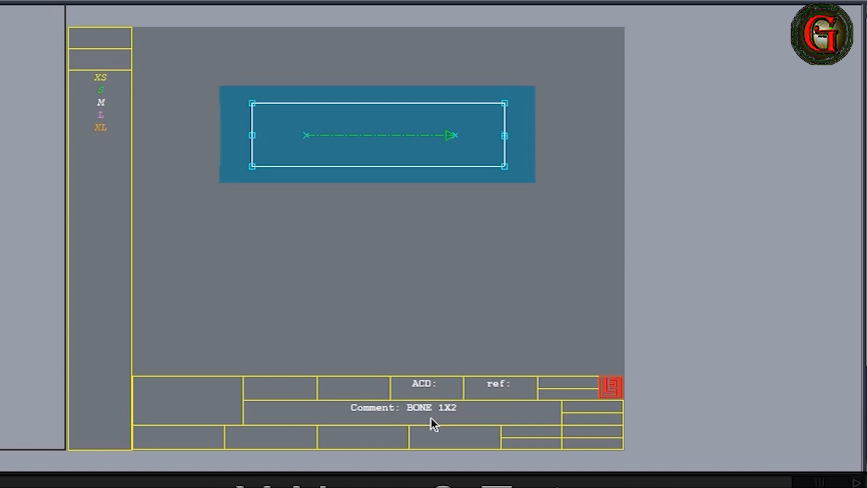
pyautogui.press('8')
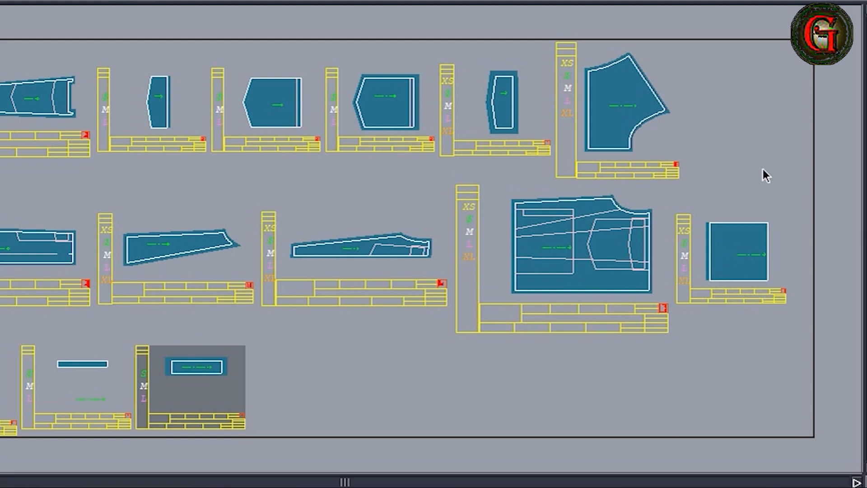
# Step: Add an even seam allowance to all edges of the square pocket piece and widen it on the edge its grain line points toward
pyautogui.moveTo(694, 197); pyautogui.dragTo(782, 289)
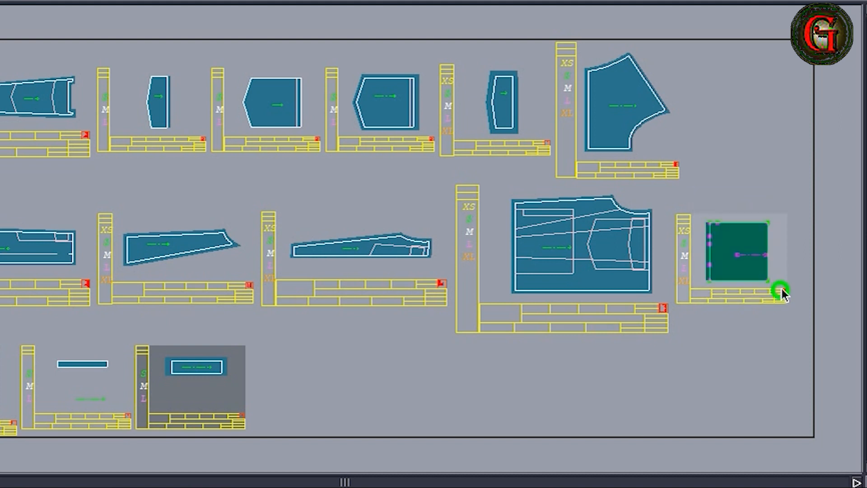
pyautogui.click(787, 244)
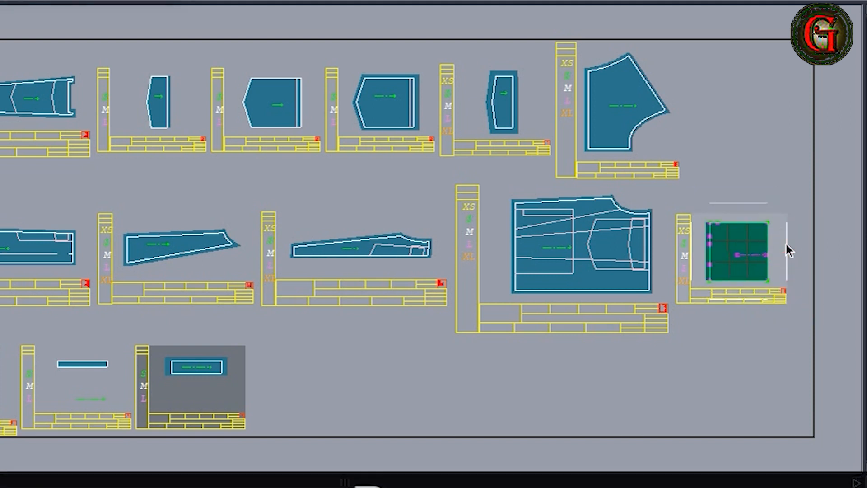
pyautogui.click(787, 244)
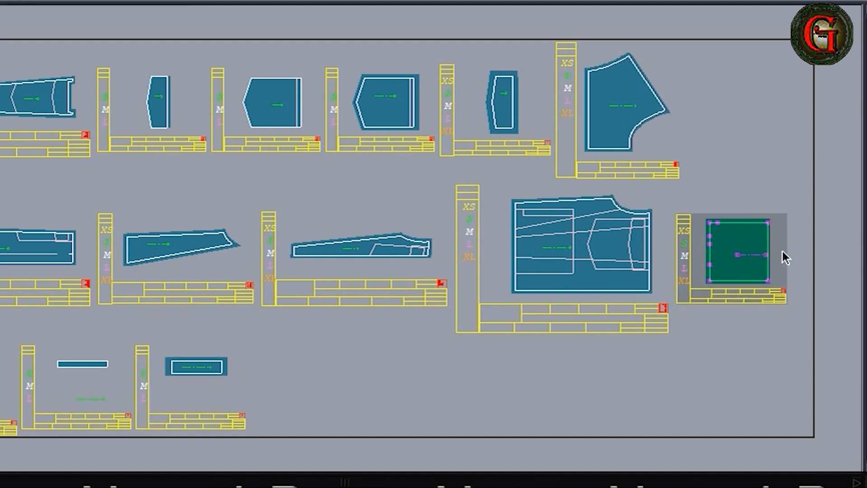
pyautogui.moveTo(752, 195); pyautogui.dragTo(805, 291)
pyautogui.click(784, 267)
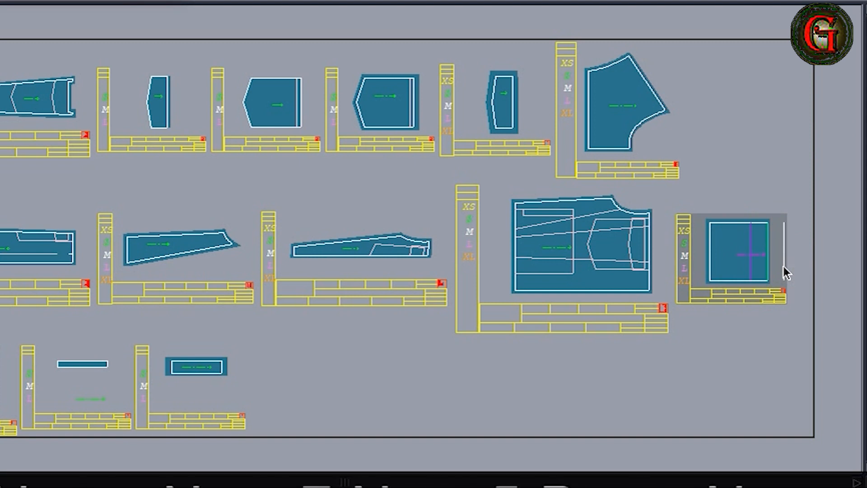
pyautogui.hotkey('ctrl', 'z')
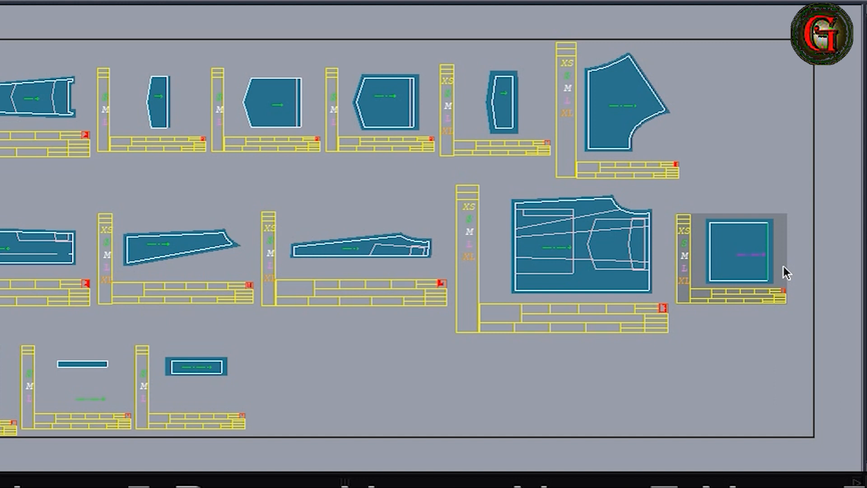
pyautogui.rightClick(728, 354)
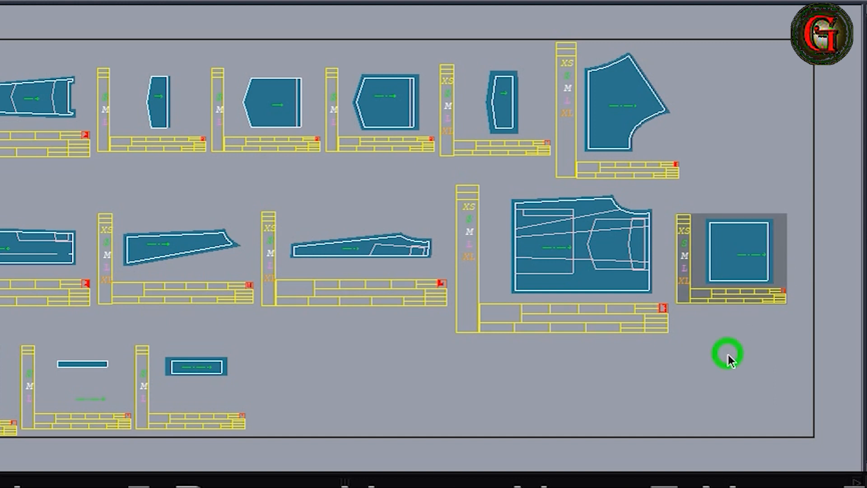
# Step: Add seam allowance to the other square pocket piece and delete the sheet of the single-width narrow strip
pyautogui.click(6, 405)
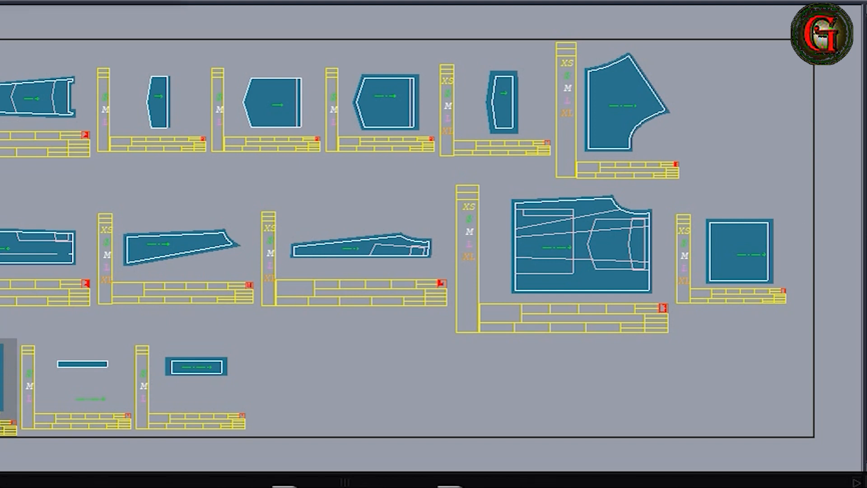
pyautogui.click(394, 395)
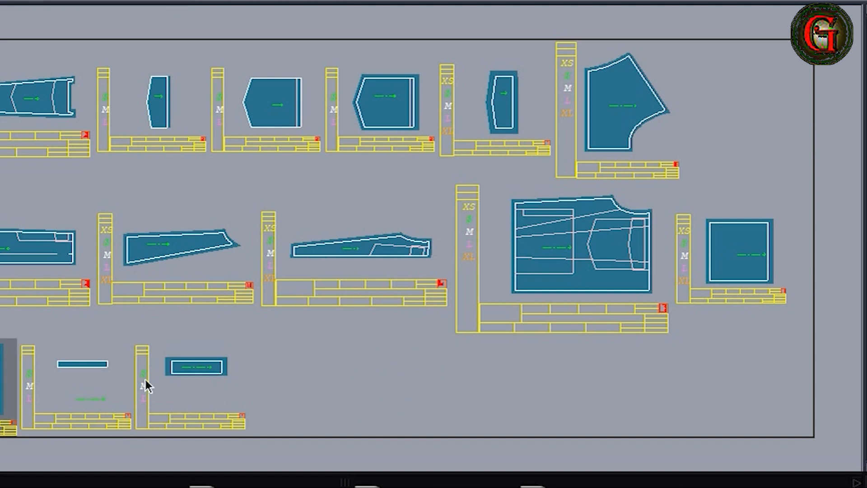
pyautogui.click(89, 374)
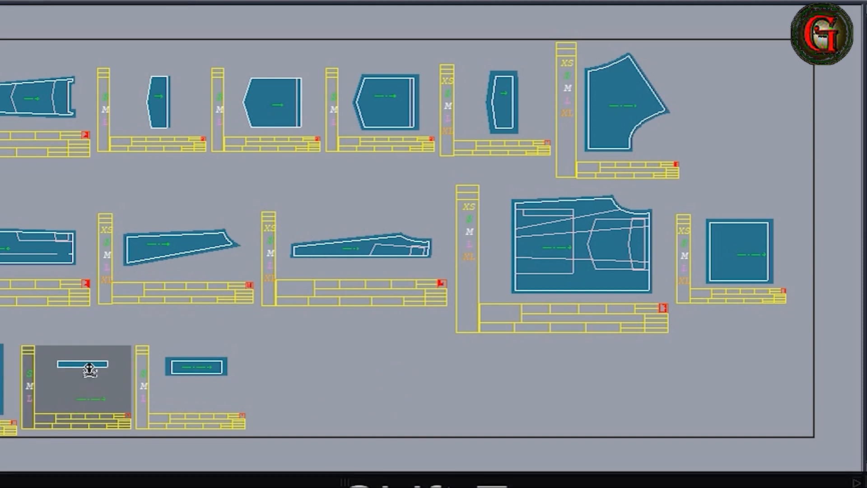
pyautogui.click(90, 371)
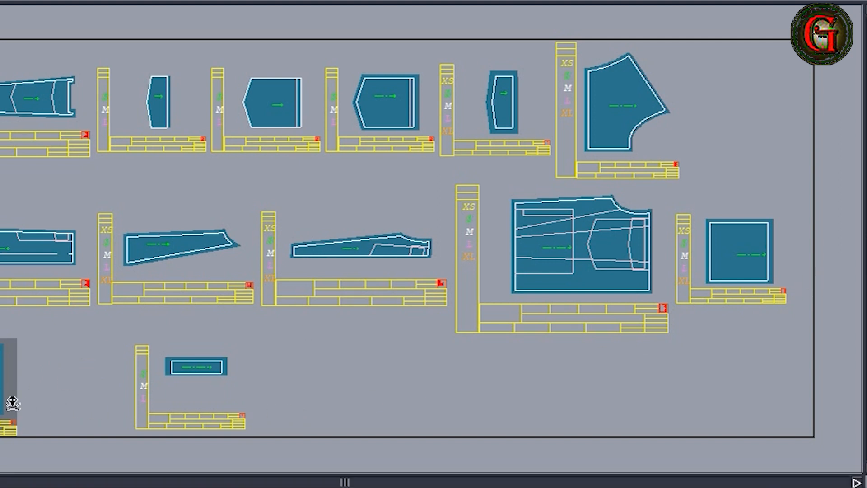
# Step: Enter PKT B1X2 as the comment of the square pocket piece and rearrange the pattern sheets in the overview
pyautogui.press('Home')
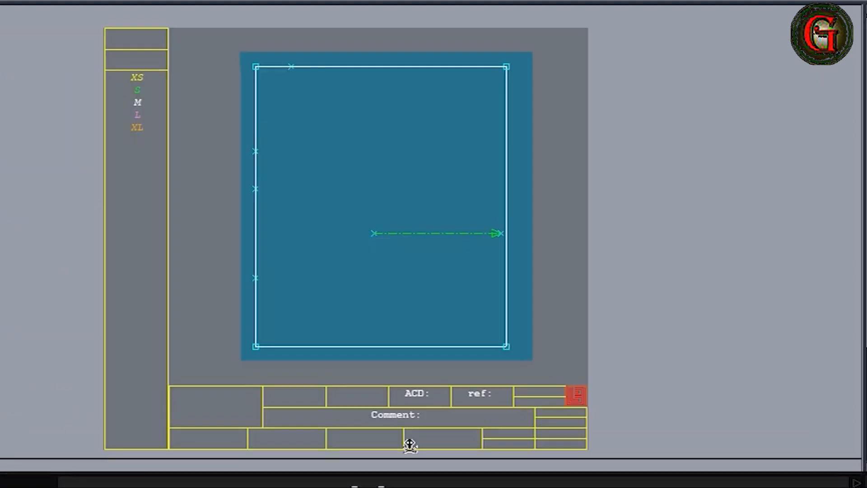
pyautogui.click(420, 416)
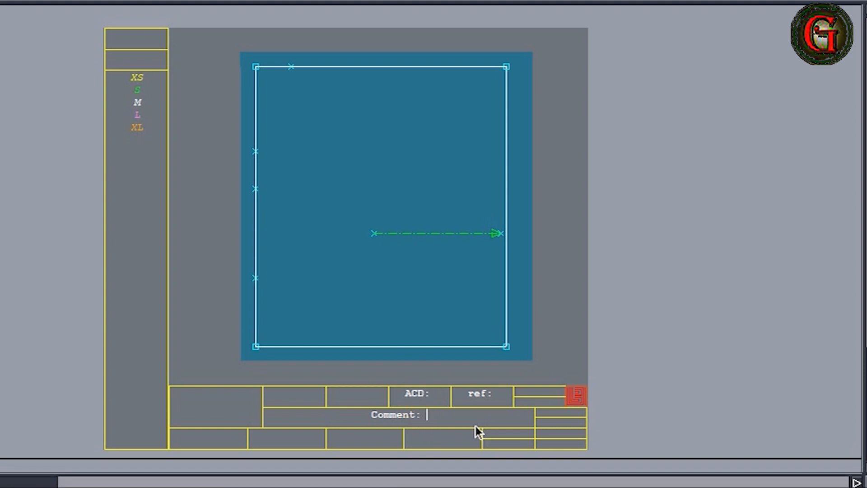
pyautogui.write('PKT')
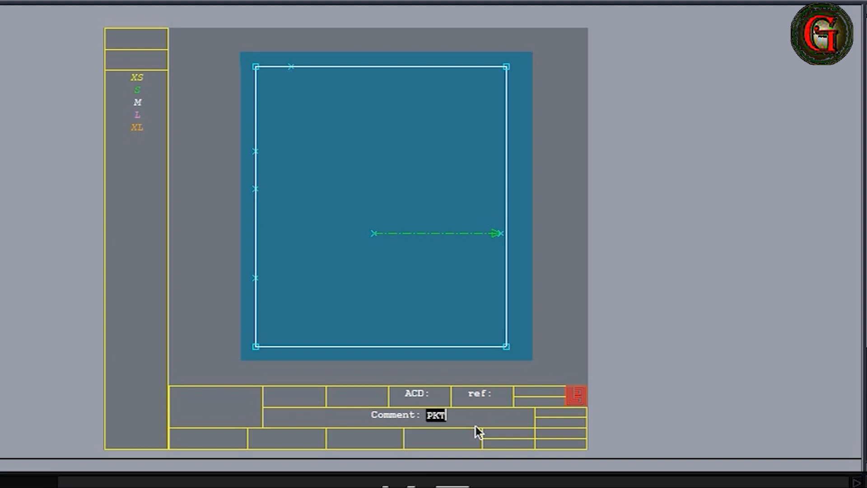
pyautogui.write(' B1X2')
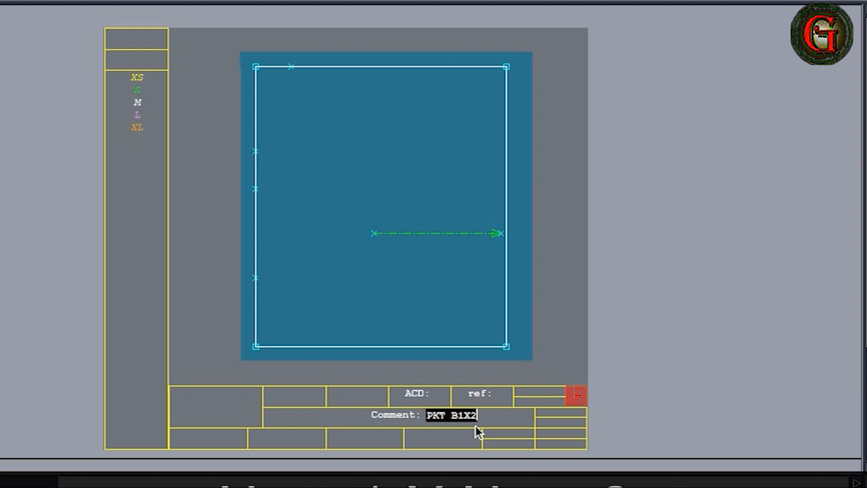
pyautogui.press('Return')
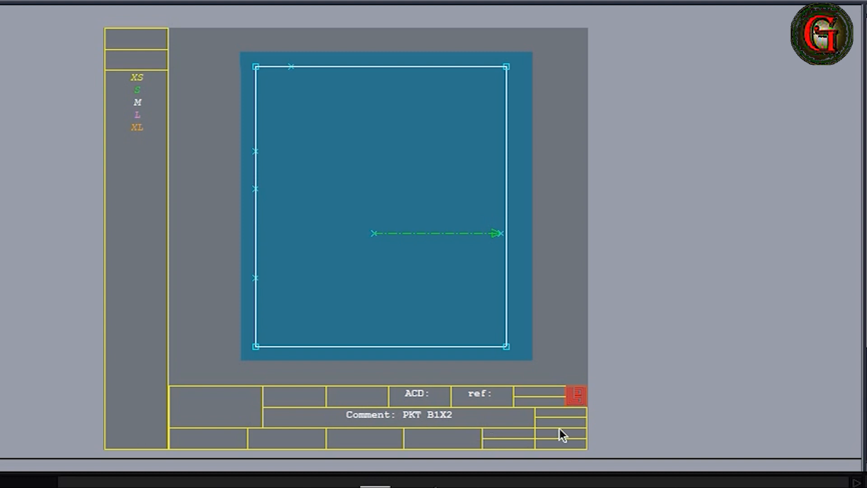
pyautogui.press('8')
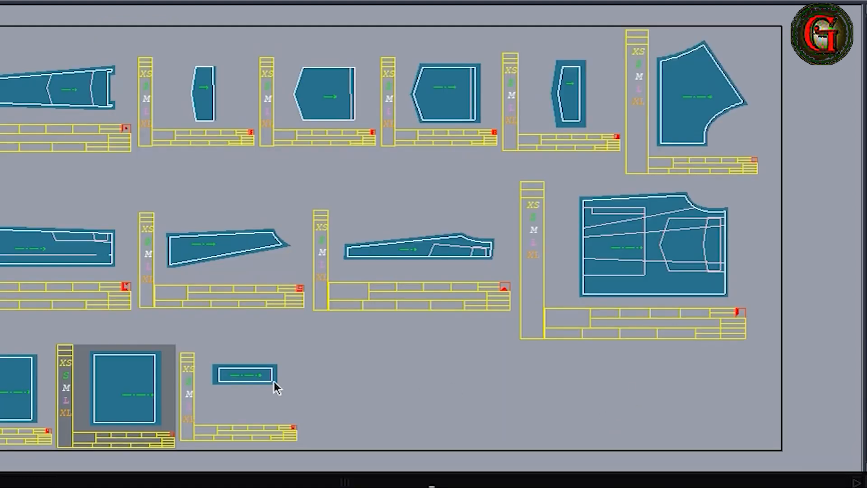
# Step: Enter PKT 1 1X2 as the comment of the other square pocket piece and return to the sheet overview
pyautogui.click(35, 411)
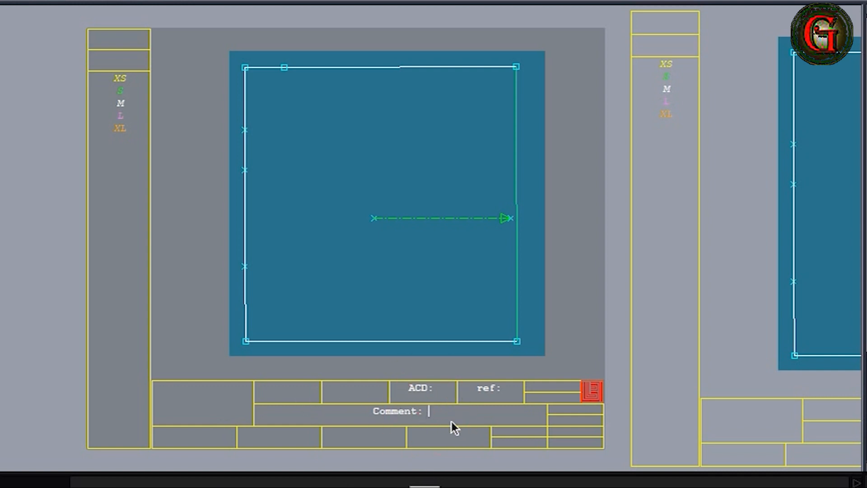
pyautogui.write('PKT')
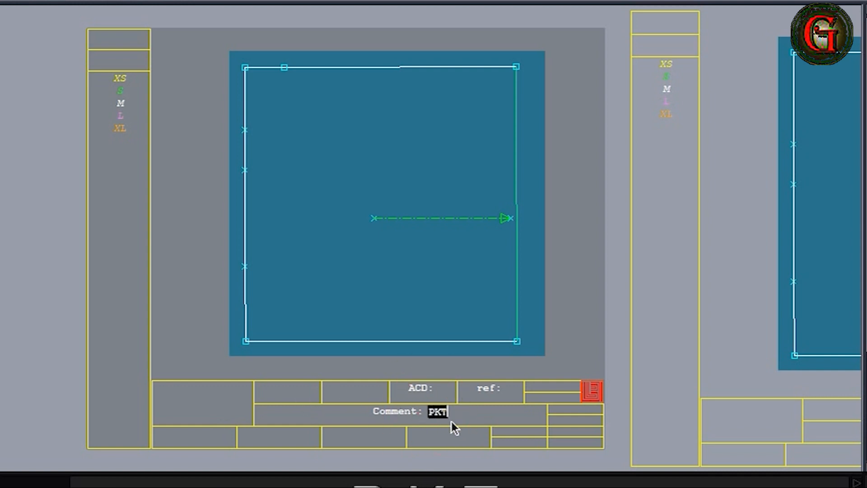
pyautogui.write(' 1 ')
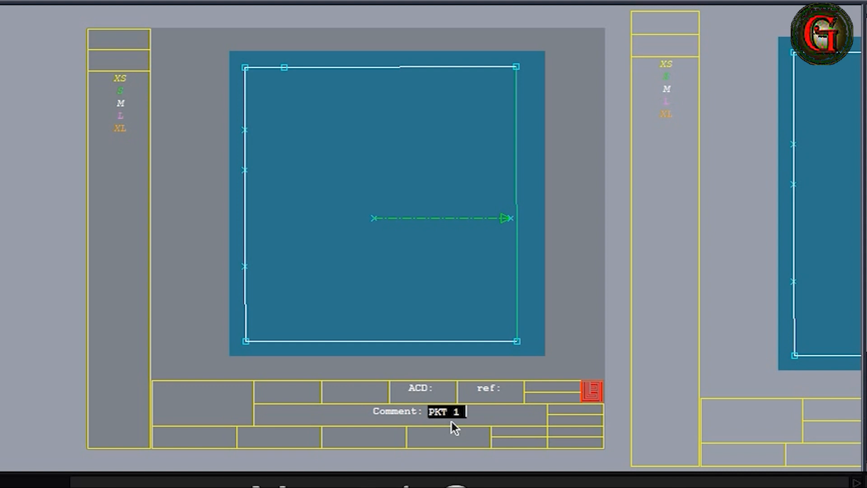
pyautogui.write('1X2')
pyautogui.press('Return')
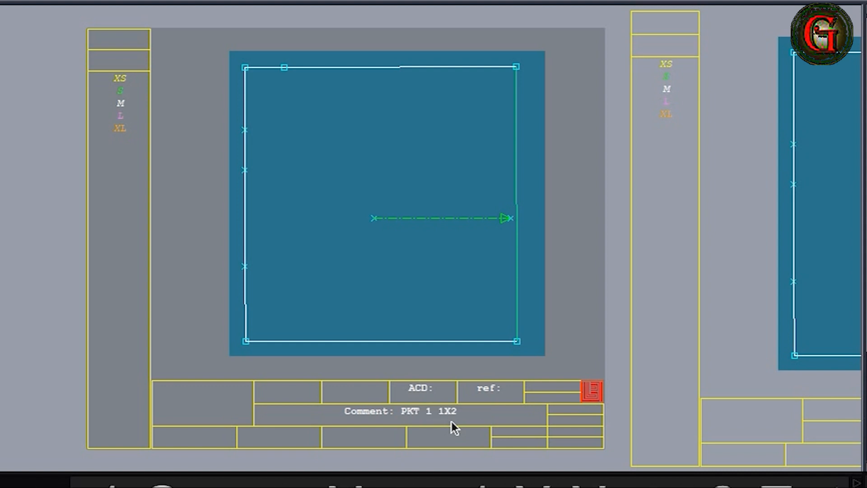
pyautogui.press('j')
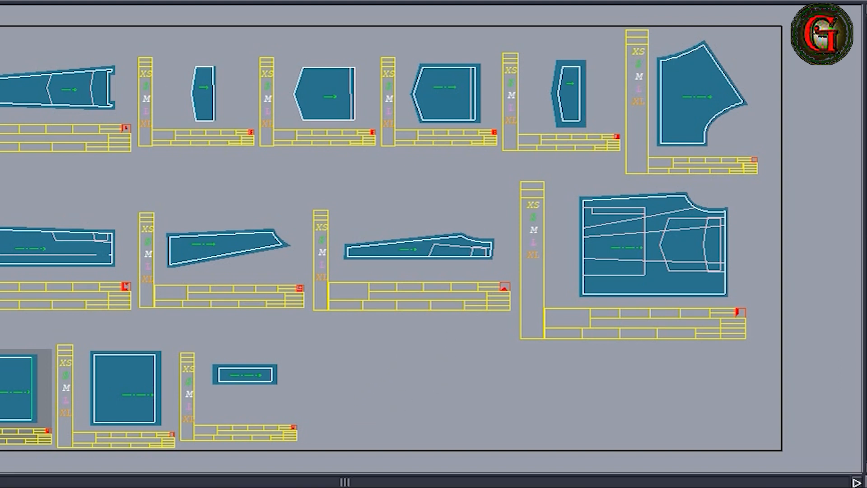
# Step: Save the denim jacket model, continuing past the detected anomalies, and arrange all pattern sheets in the overview
pyautogui.click(1, 1)
pyautogui.click(1, 9)
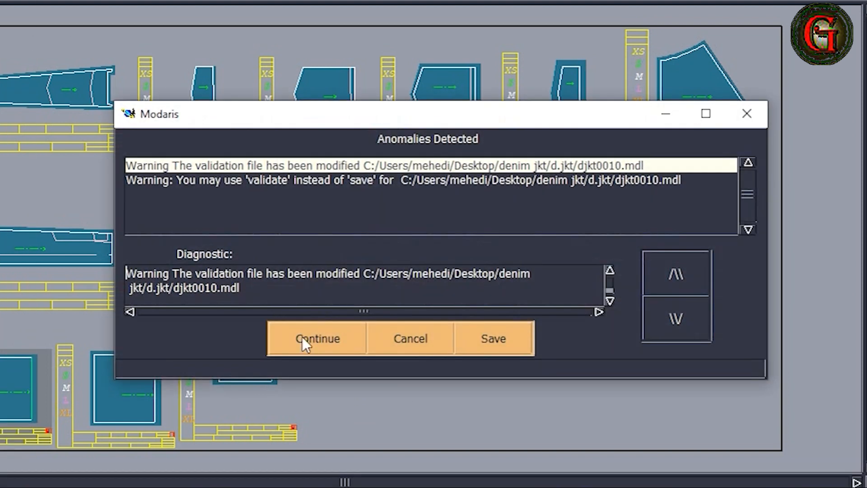
pyautogui.click(340, 339)
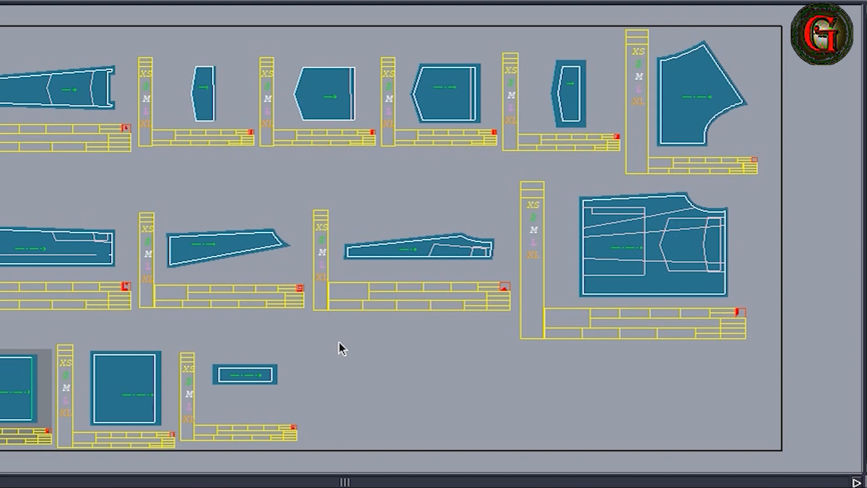
pyautogui.press('8')
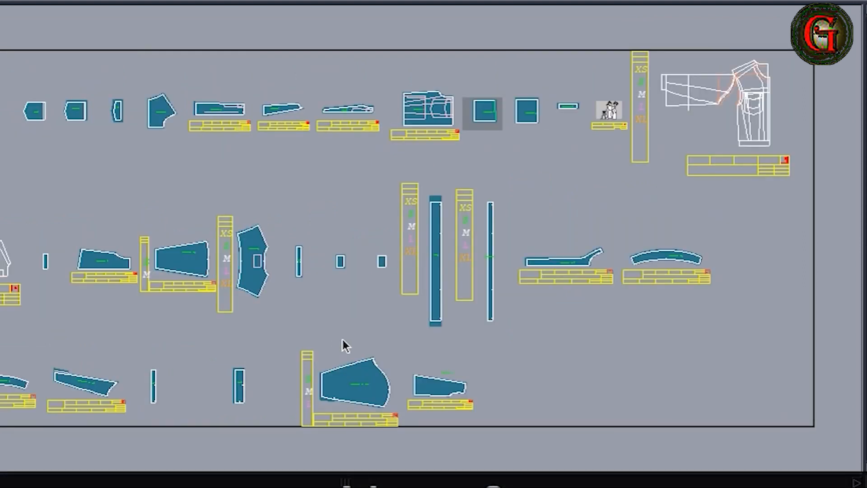
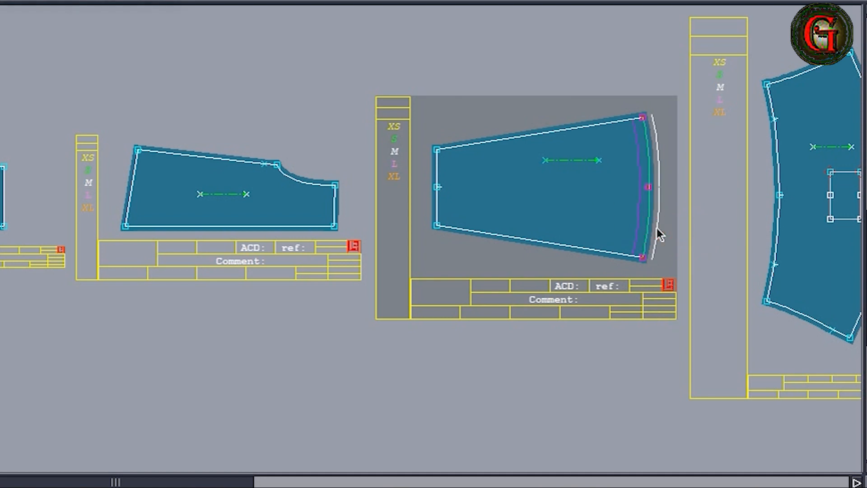
# Step: Widen the seam allowance on the tapered piece's curved wide edge and on the adjacent notched piece's short straight end
pyautogui.click(657, 234)
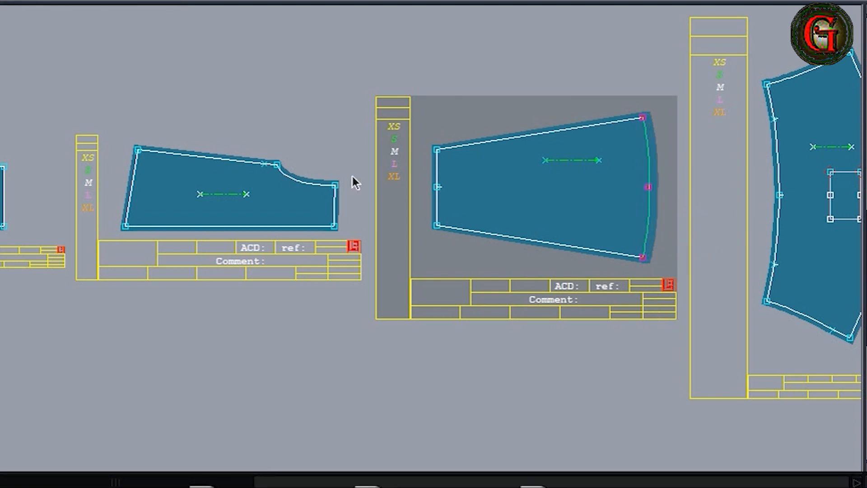
pyautogui.click(363, 239)
pyautogui.click(341, 206)
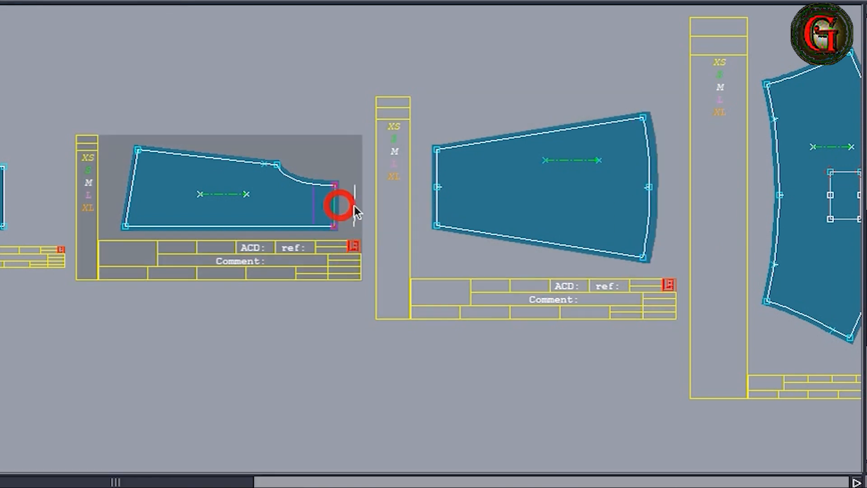
pyautogui.click(354, 205)
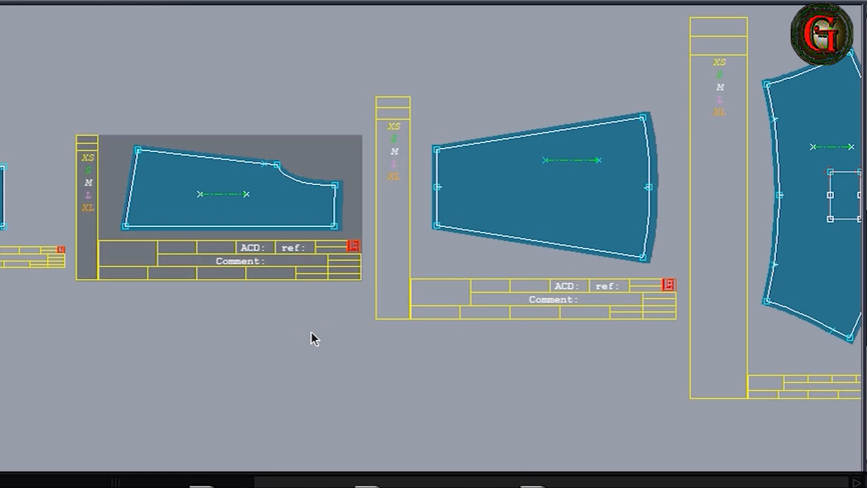
pyautogui.press('j')
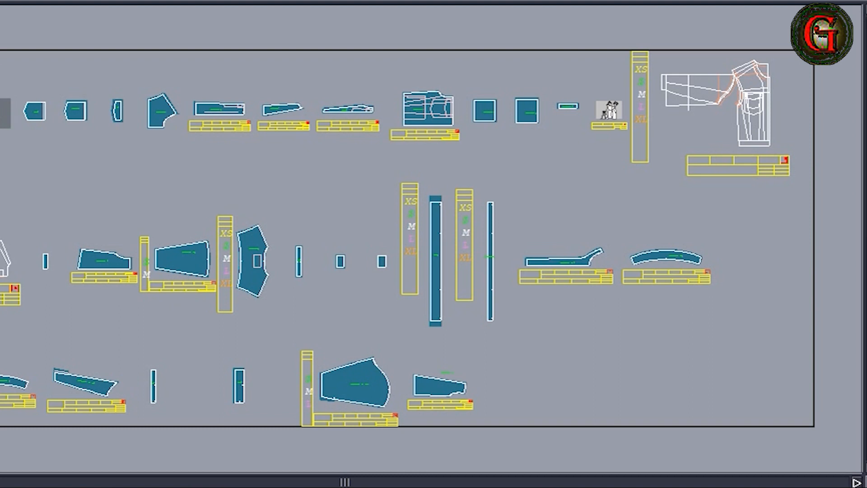
# Step: Examine the pocket flap and both pointed patch pocket pieces, one at a time, for their seam allowances
pyautogui.press('Home')
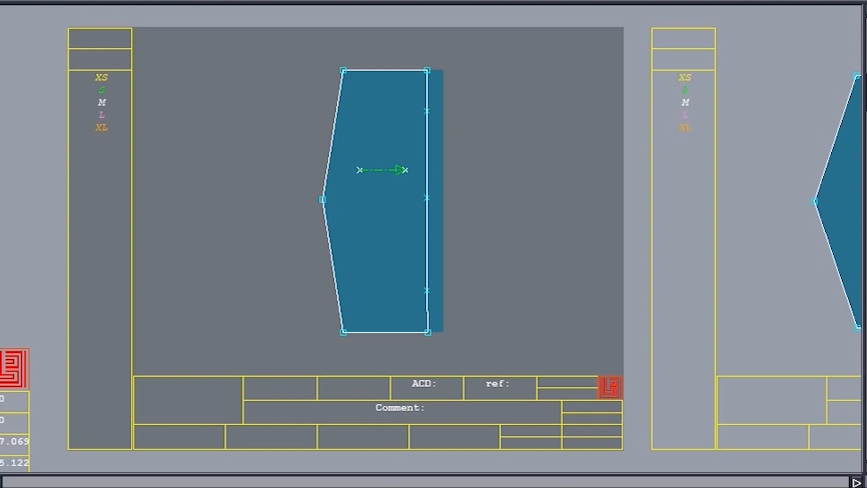
pyautogui.press('j')
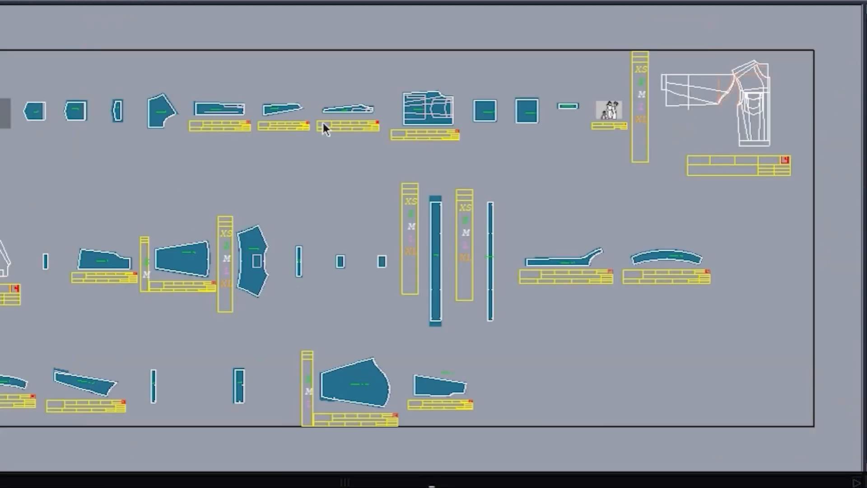
pyautogui.click(41, 118)
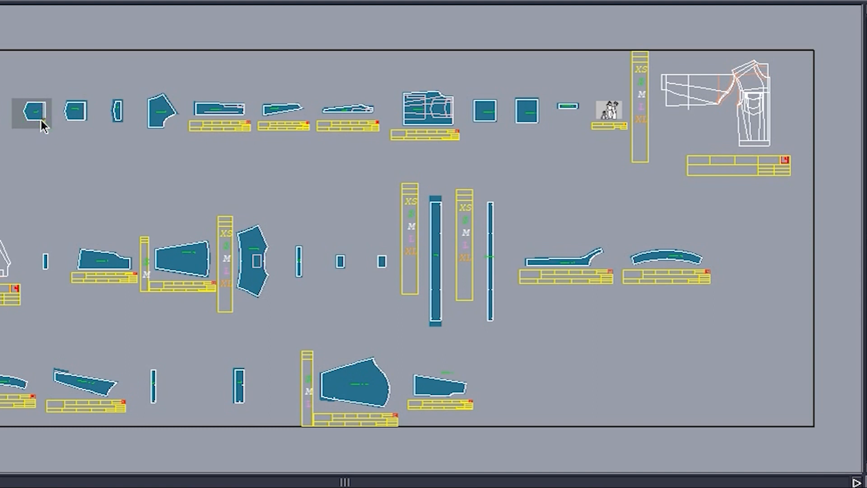
pyautogui.click(42, 120)
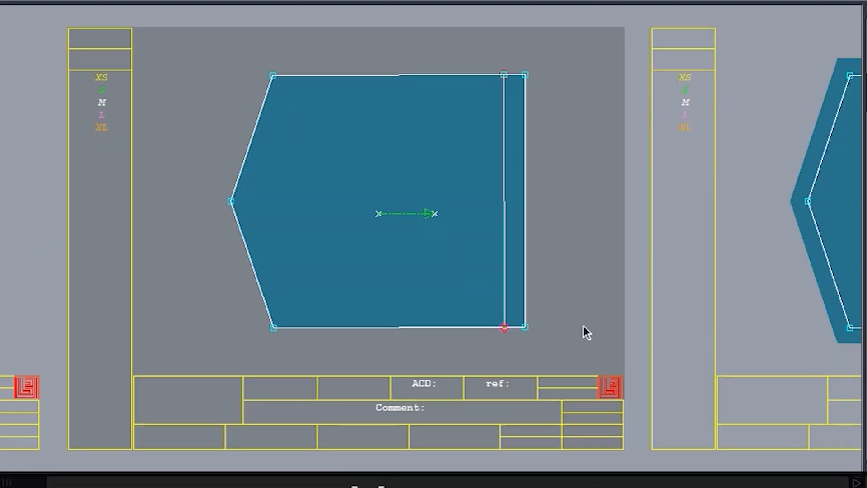
pyautogui.press('j')
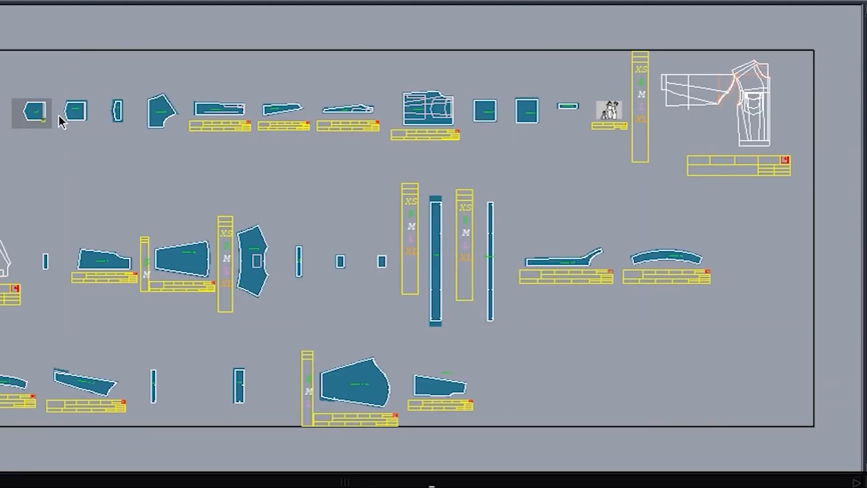
pyautogui.click(77, 118)
pyautogui.click(81, 120)
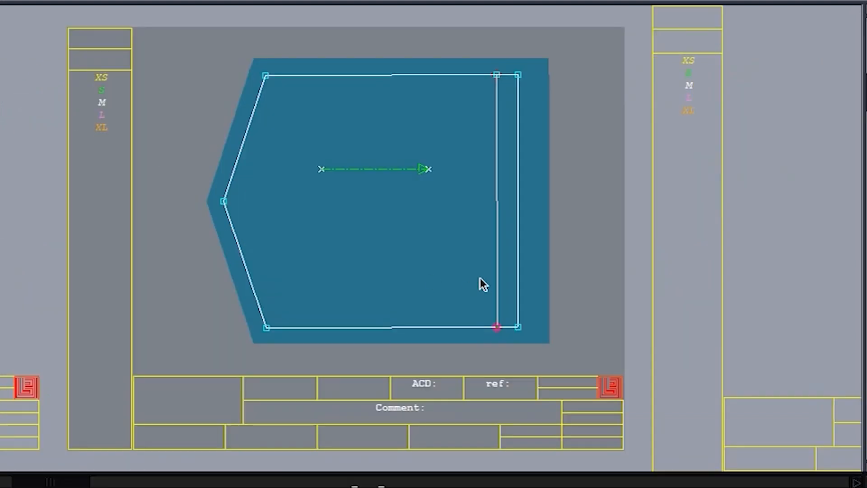
# Step: Widen the seam allowance along the straight opening edge of the pointed patch pocket piece
pyautogui.click(519, 210)
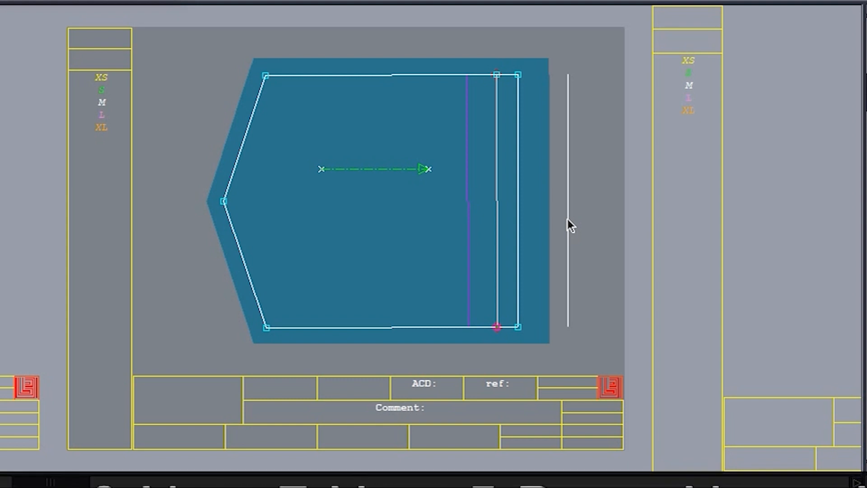
pyautogui.press('Return')
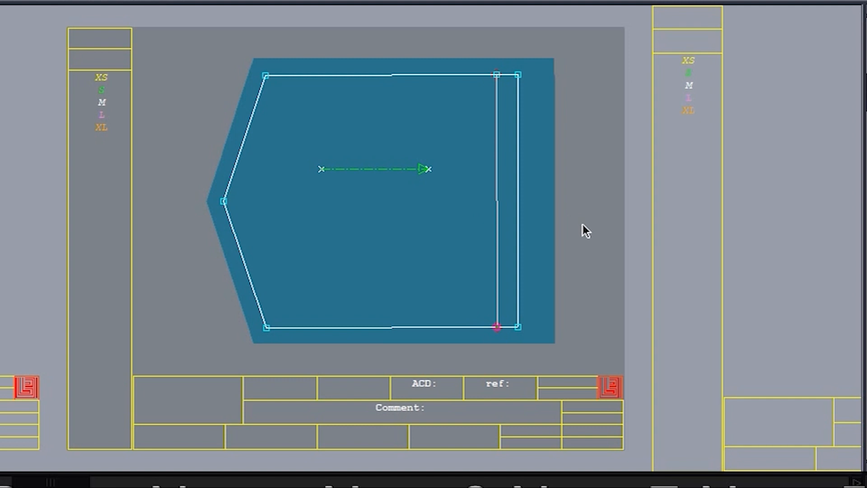
pyautogui.click(592, 233)
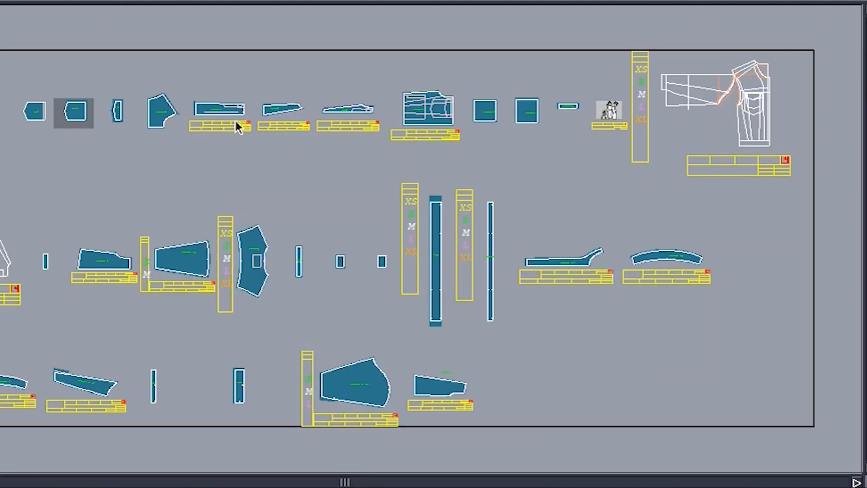
# Step: Widen the seam allowance on the straight end of the FR MID-1 1X2 piece and return to the sheet overview
pyautogui.press('Return')
pyautogui.moveTo(180, 81); pyautogui.dragTo(386, 151)
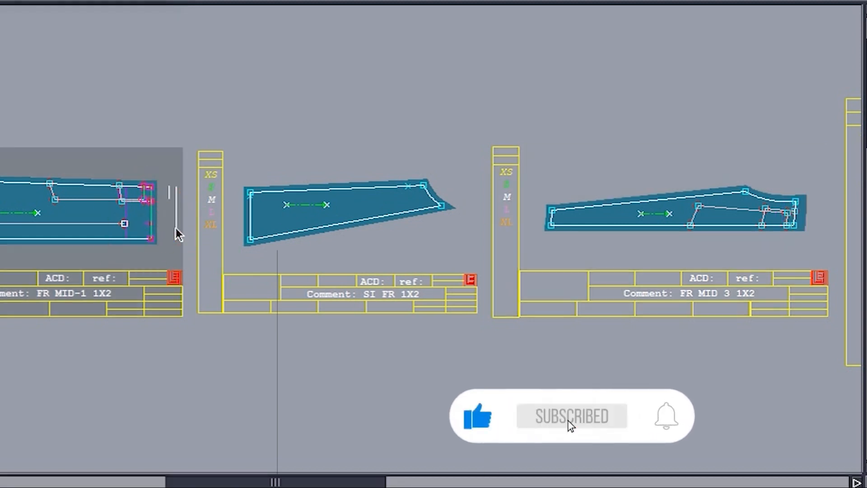
pyautogui.press('Return')
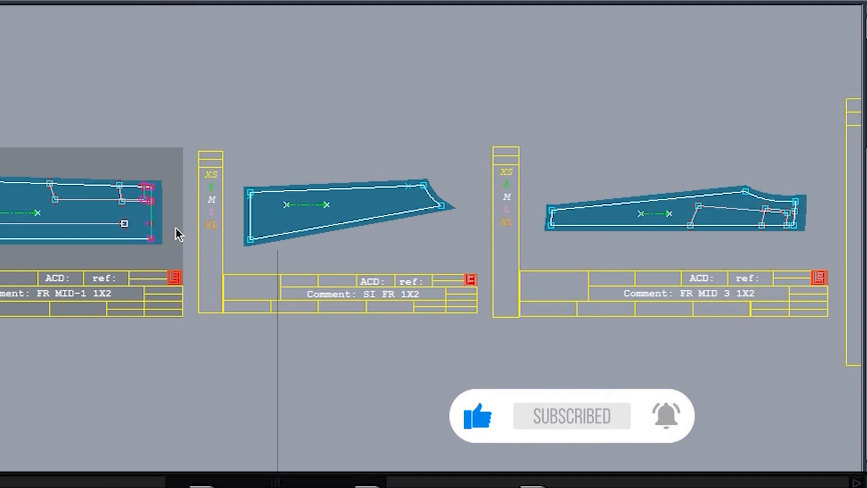
pyautogui.click(174, 238)
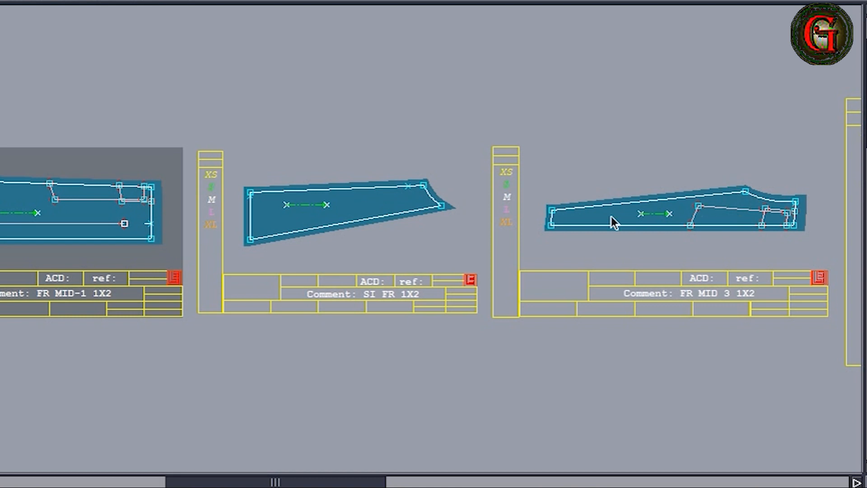
pyautogui.press('j')
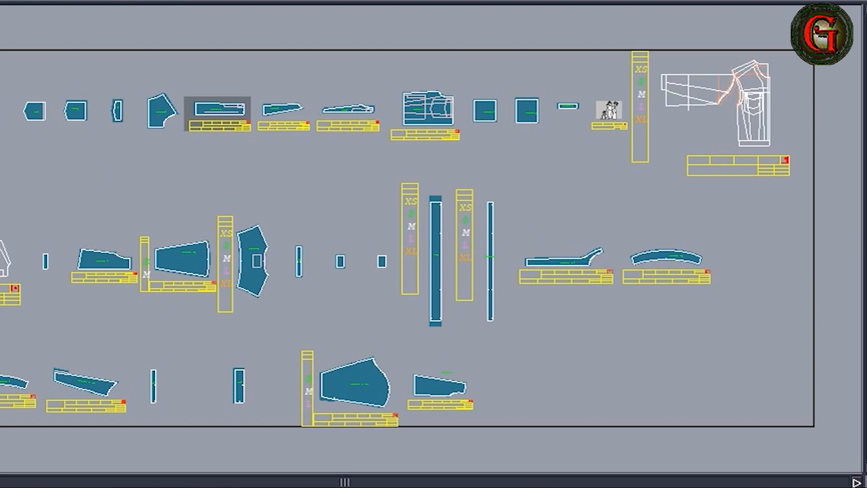
# Step: Save the denim jacket model, continuing past the detected anomalies
pyautogui.click(0, 0)
pyautogui.click(0, 9)
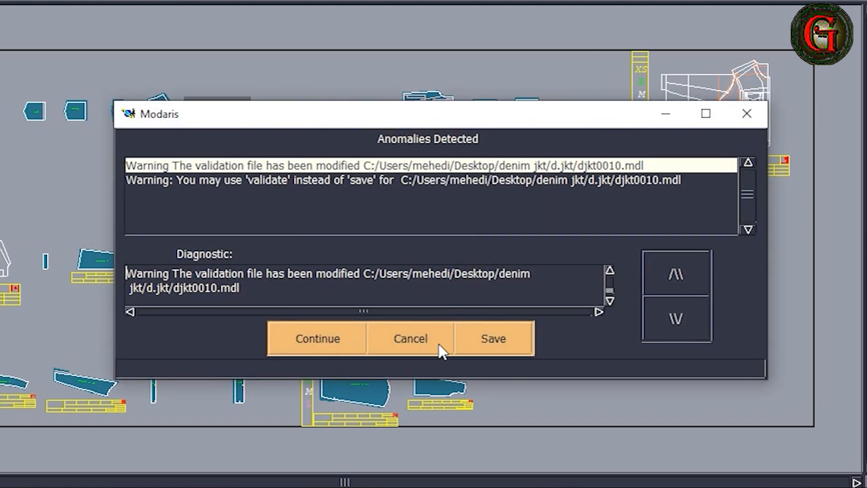
pyautogui.click(329, 338)
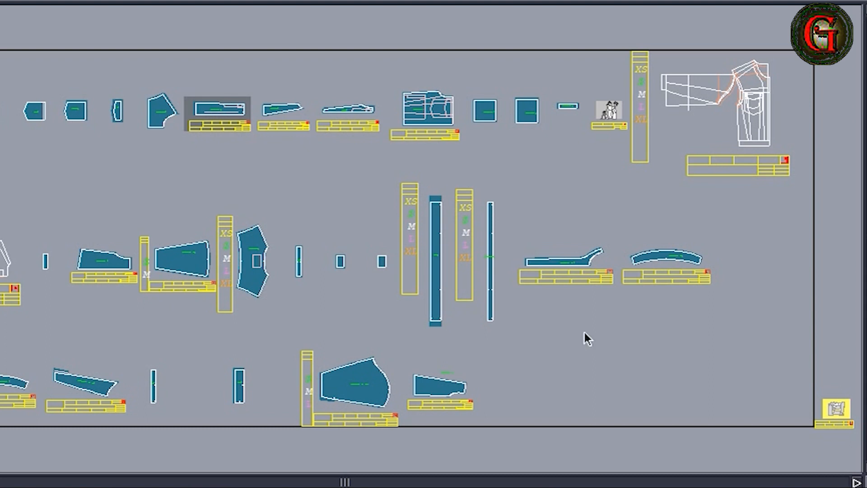
# Step: Add the pentagonal yoke piece and the three long front panels in the first row to the variant
pyautogui.click(159, 122)
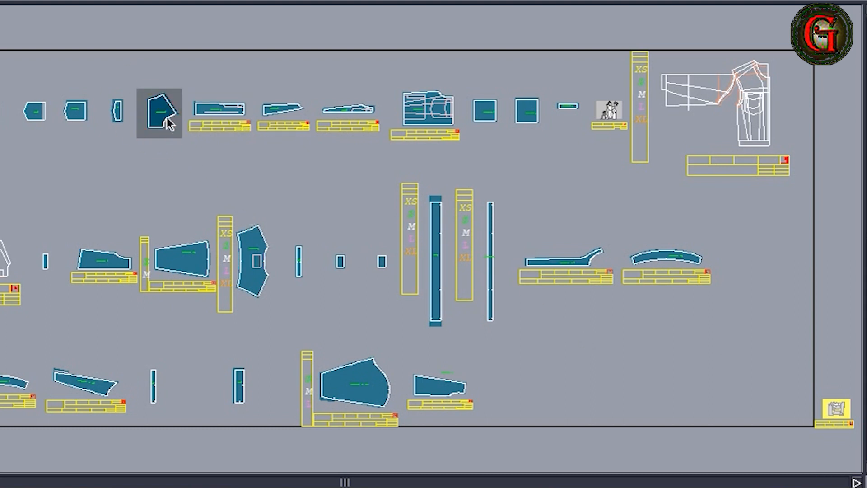
pyautogui.click(226, 114)
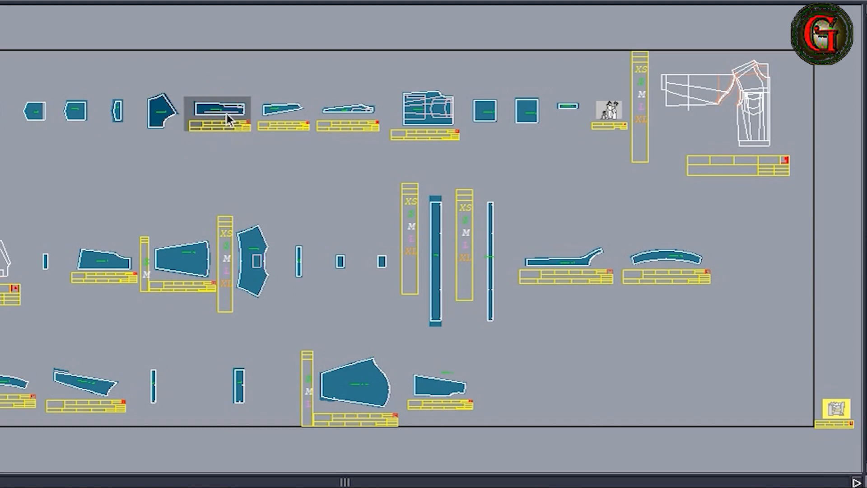
pyautogui.click(279, 110)
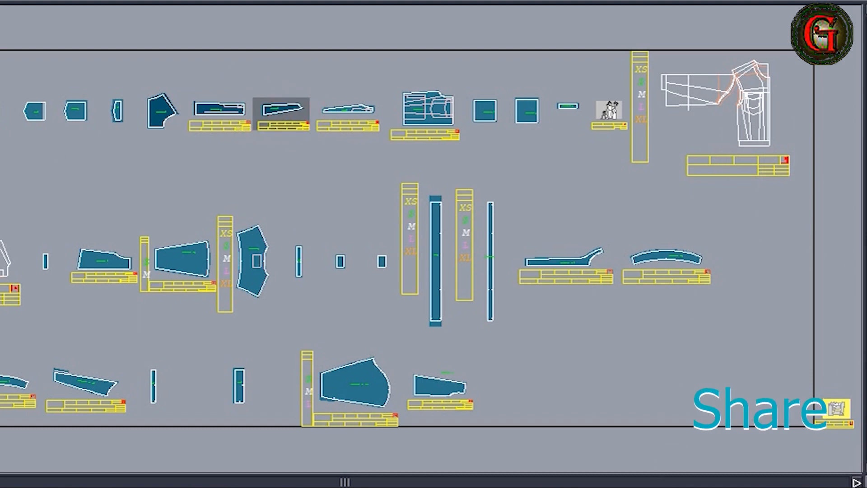
pyautogui.click(0, 106)
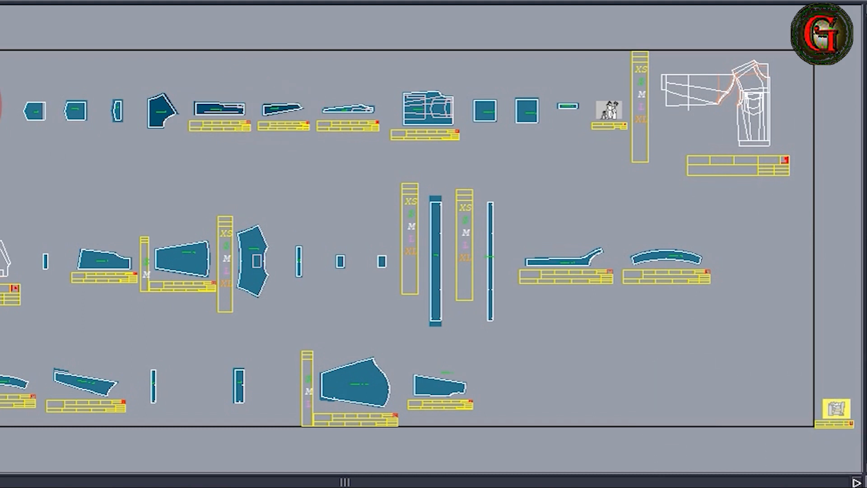
pyautogui.click(358, 110)
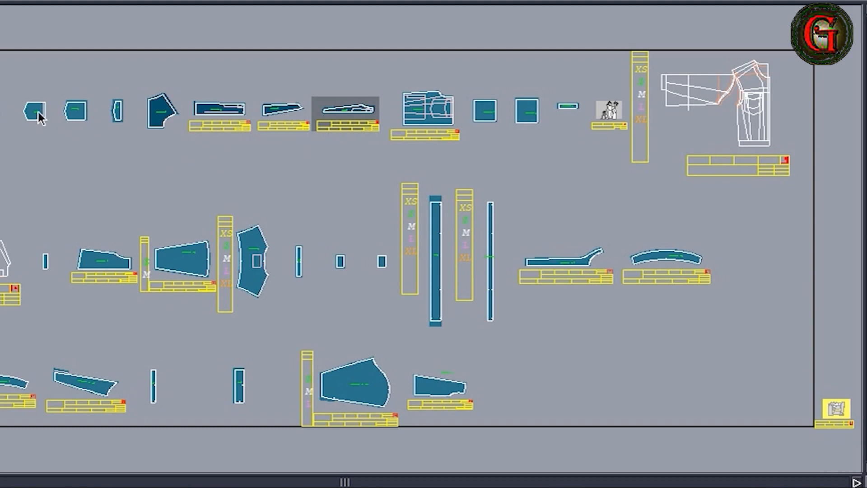
# Step: Add both pointed patch pockets, the pocket flap, both square pocket pieces and the short horizontal strip to the variant
pyautogui.click(72, 112)
pyautogui.click(21, 111)
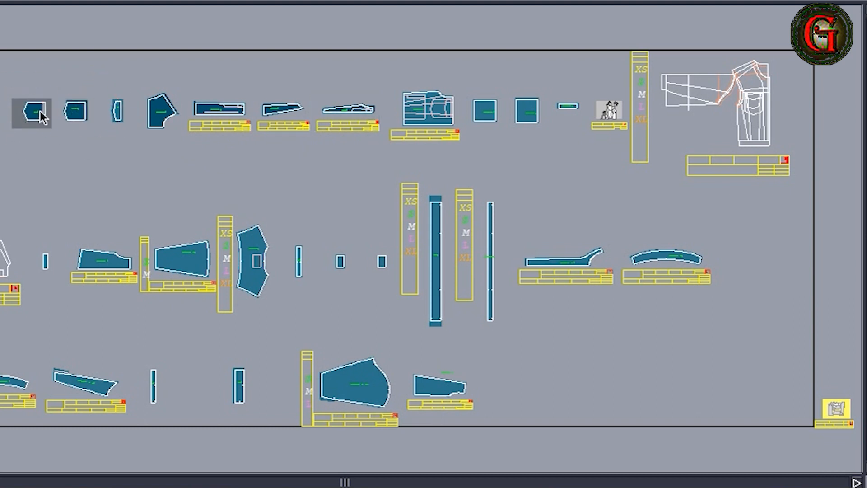
pyautogui.click(136, 124)
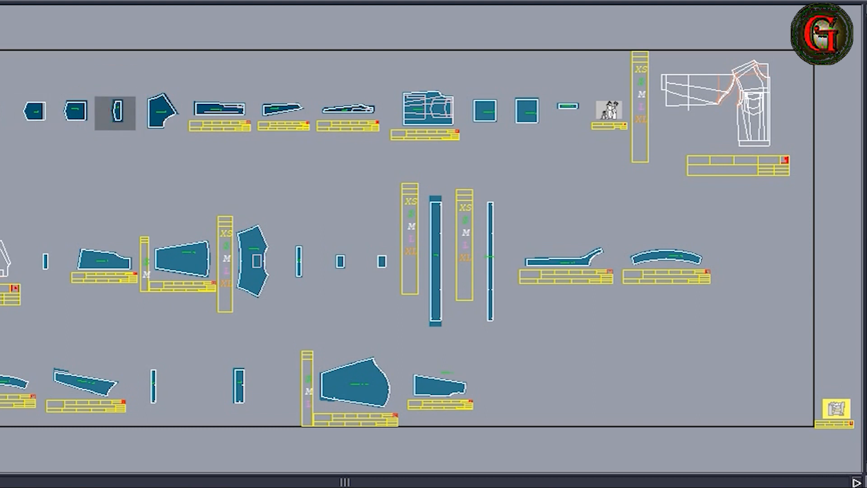
pyautogui.click(0, 110)
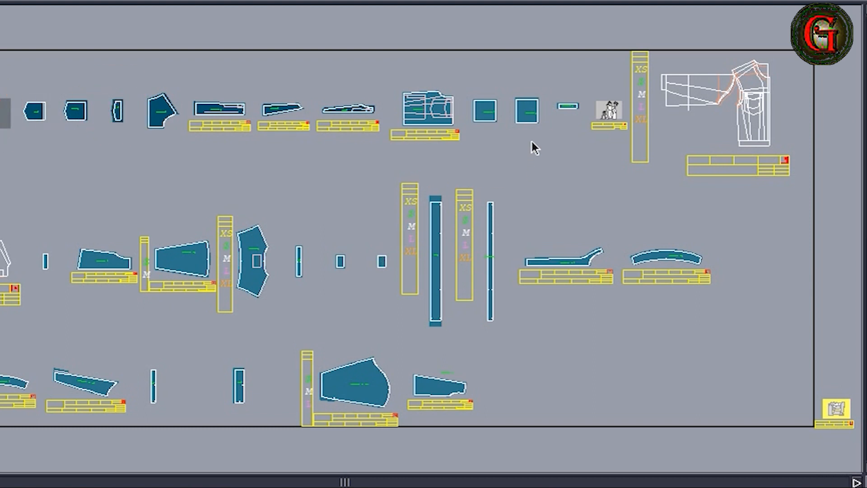
pyautogui.click(528, 111)
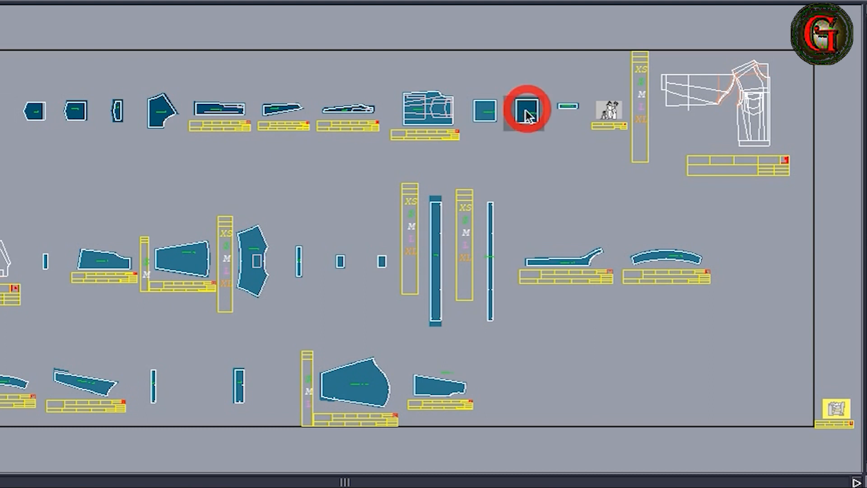
pyautogui.click(482, 113)
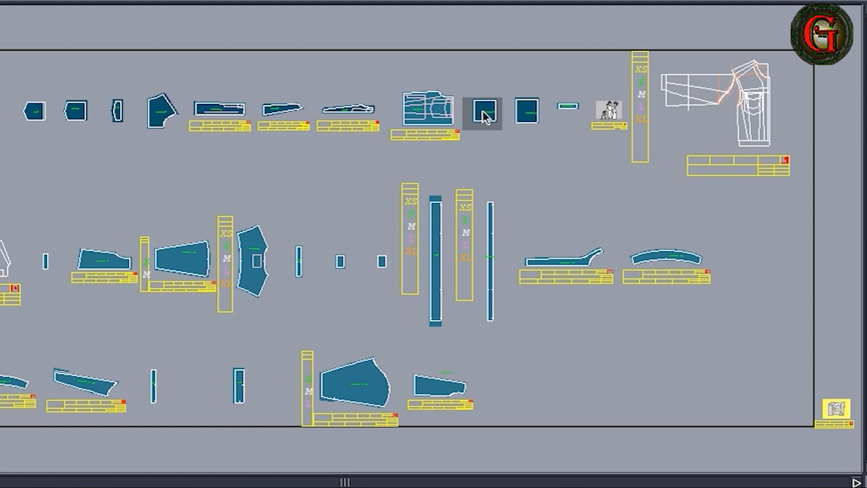
pyautogui.click(567, 106)
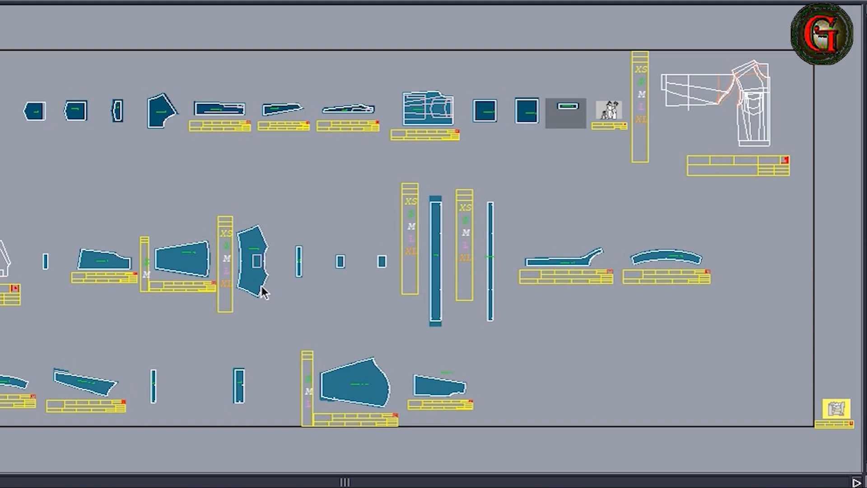
# Step: Add the piece with the square inset, the wide tapered piece, the notched piece and two narrow strips in the second row to the variant
pyautogui.click(249, 271)
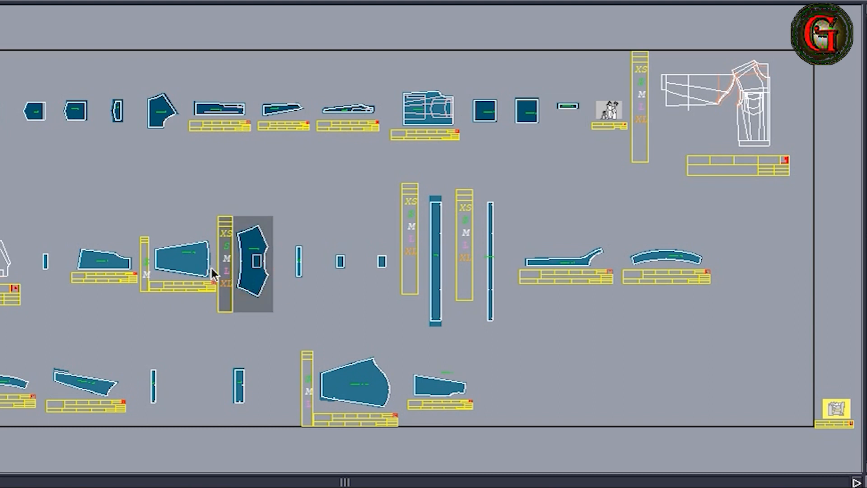
pyautogui.click(190, 259)
pyautogui.click(117, 264)
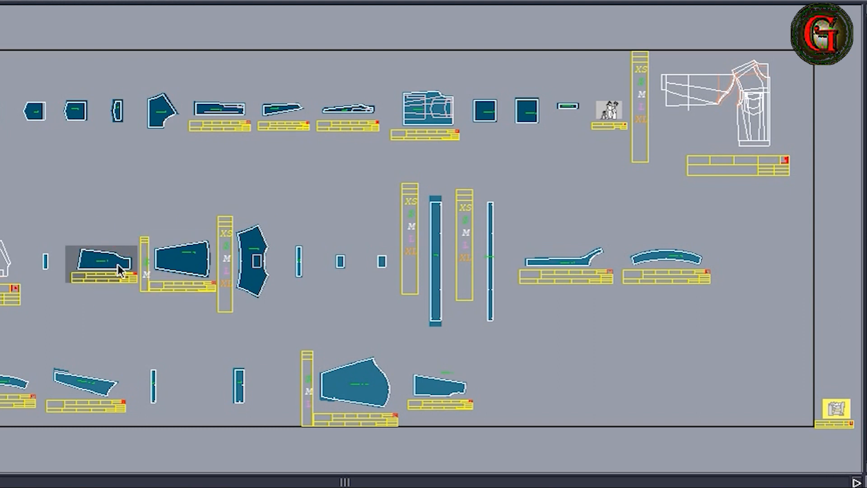
pyautogui.click(299, 271)
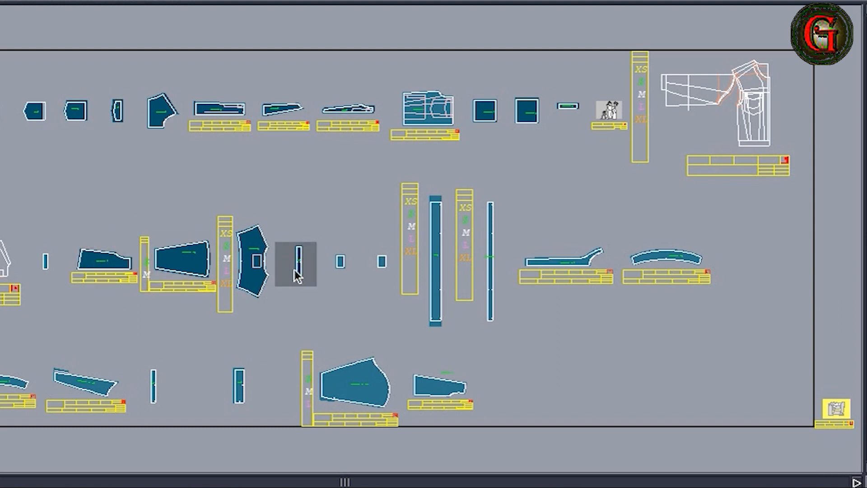
pyautogui.click(46, 267)
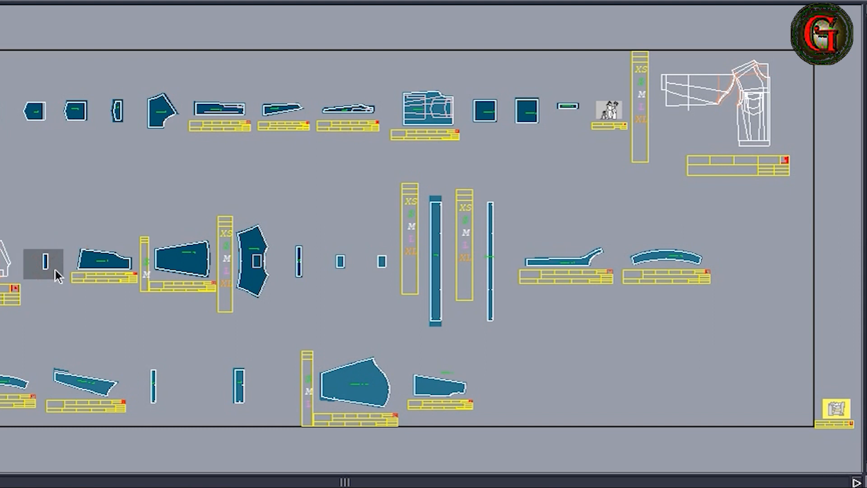
# Step: Add the two small rectangles, both long bands, the strip with the angled end and the two curved pieces to the variant
pyautogui.click(347, 264)
pyautogui.click(382, 262)
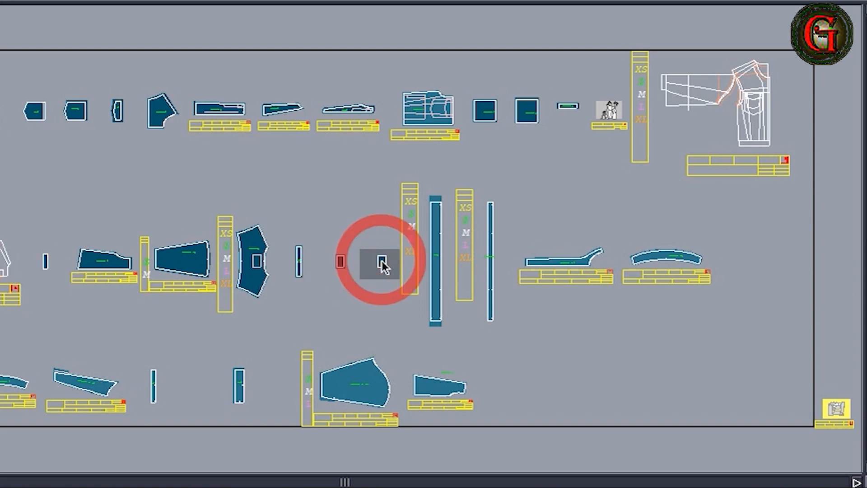
pyautogui.click(430, 262)
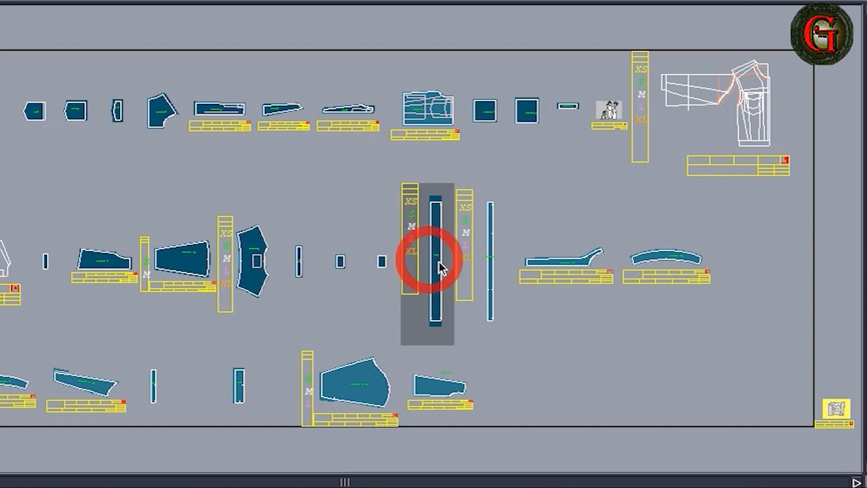
pyautogui.click(489, 263)
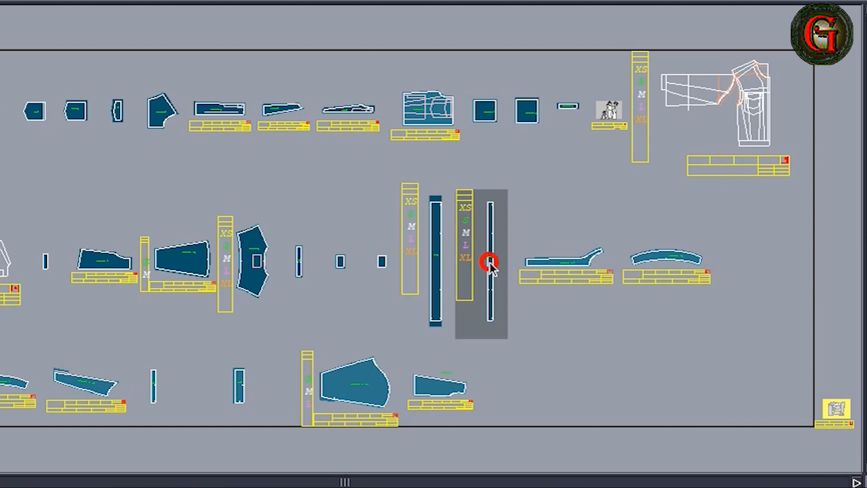
pyautogui.click(548, 262)
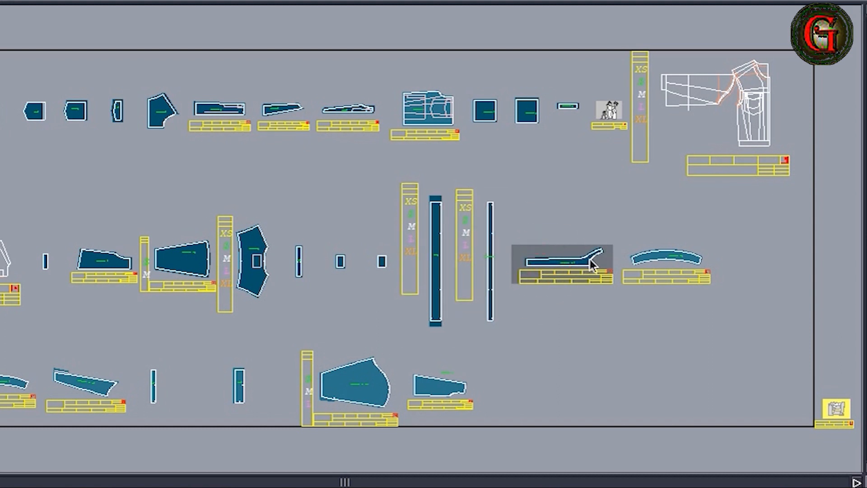
pyautogui.click(664, 257)
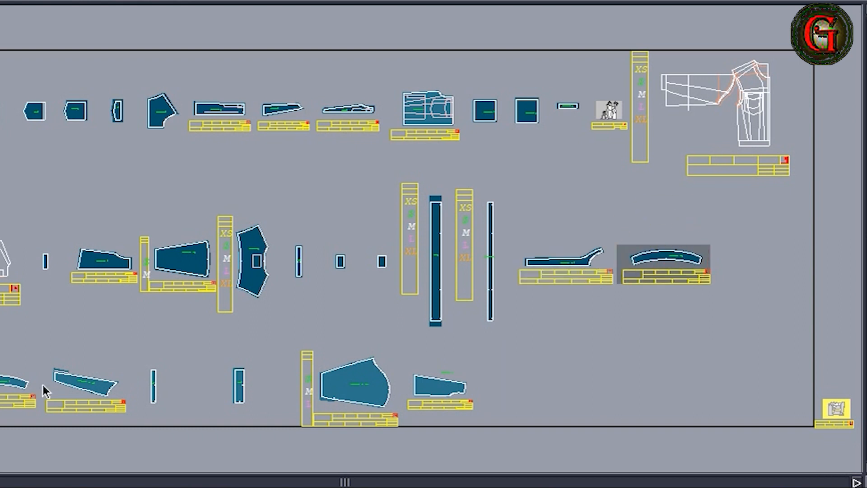
pyautogui.click(9, 383)
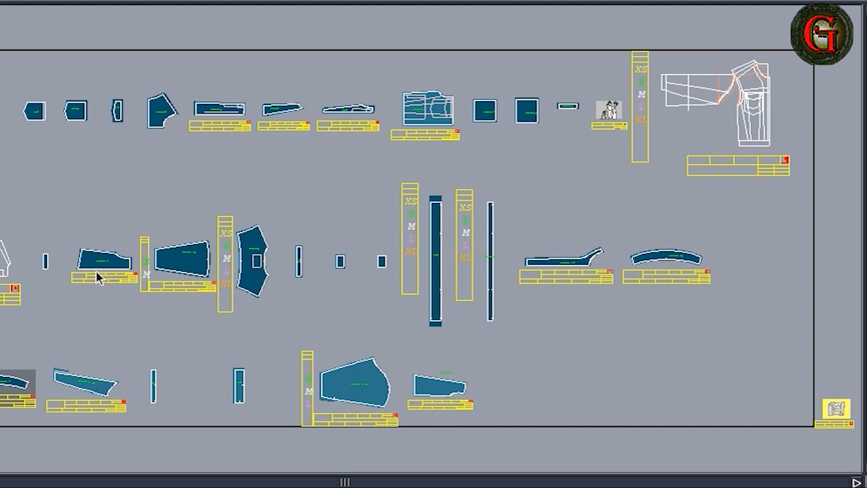
# Step: Delete the sheet of the notched piece at the end of the last row
pyautogui.click(453, 393)
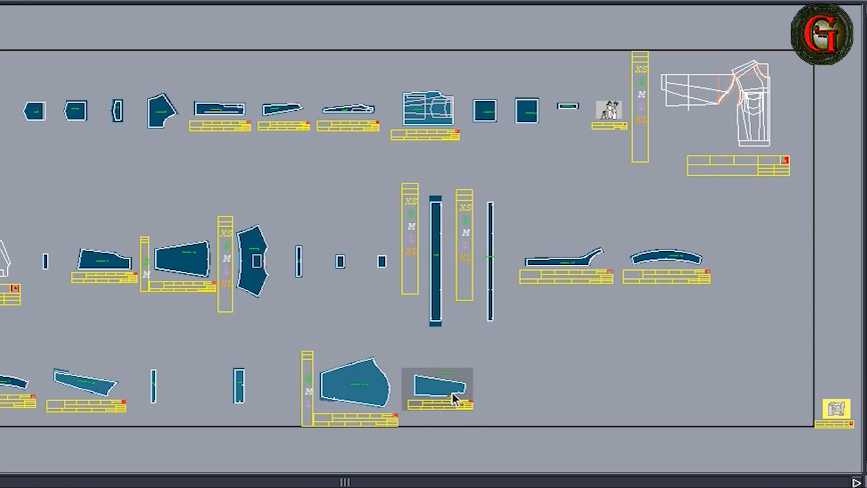
pyautogui.hotkey('shift', 't')
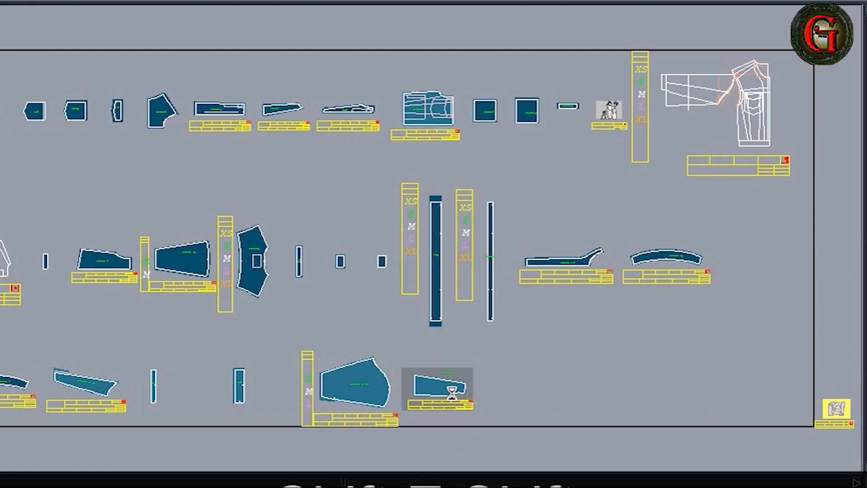
pyautogui.click(453, 388)
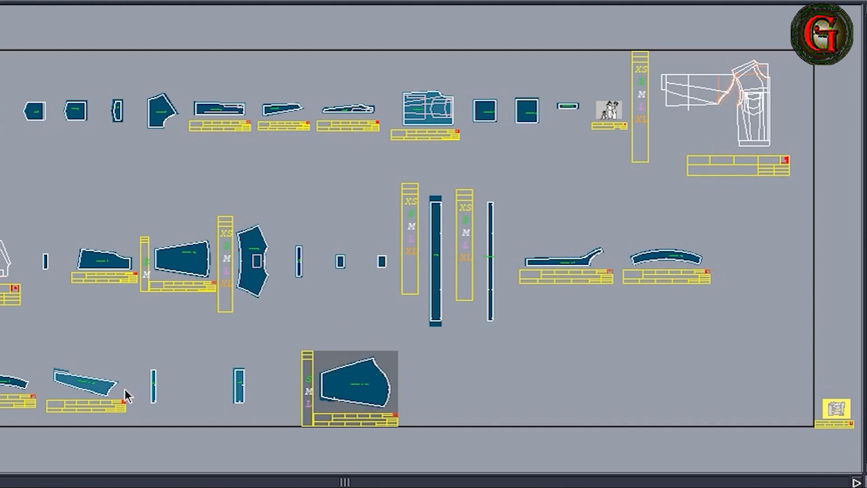
# Step: Add the slanted piece and both narrow vertical strips in the last row to the variant
pyautogui.click(67, 380)
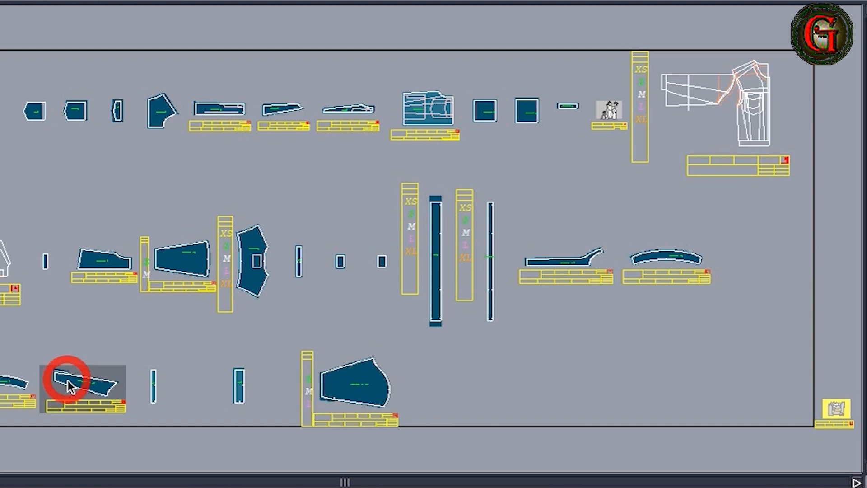
pyautogui.click(237, 392)
pyautogui.click(153, 395)
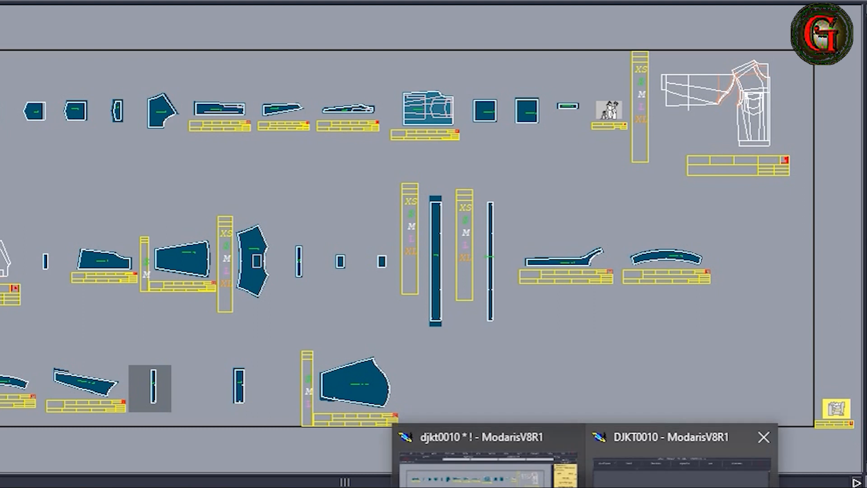
# Step: Switch to the variant in the DJKT0010 window and toggle Visu. Selec. on and off again to display all its pieces
pyautogui.click(678, 478)
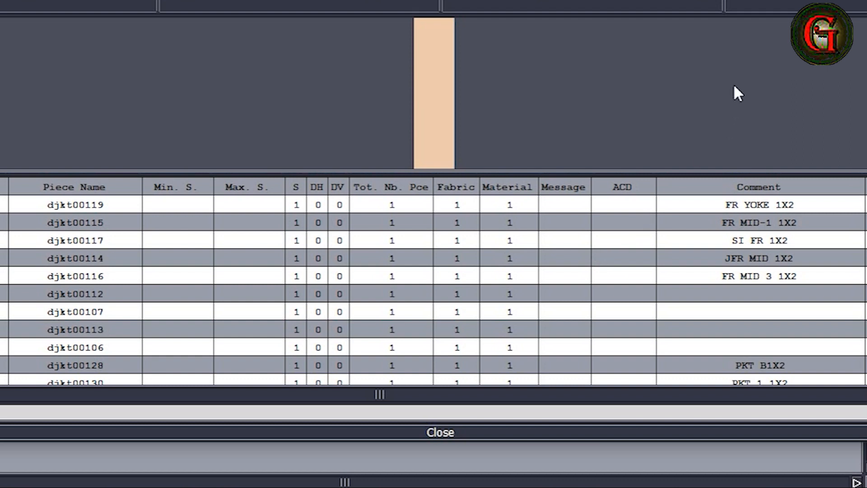
pyautogui.click(846, 1)
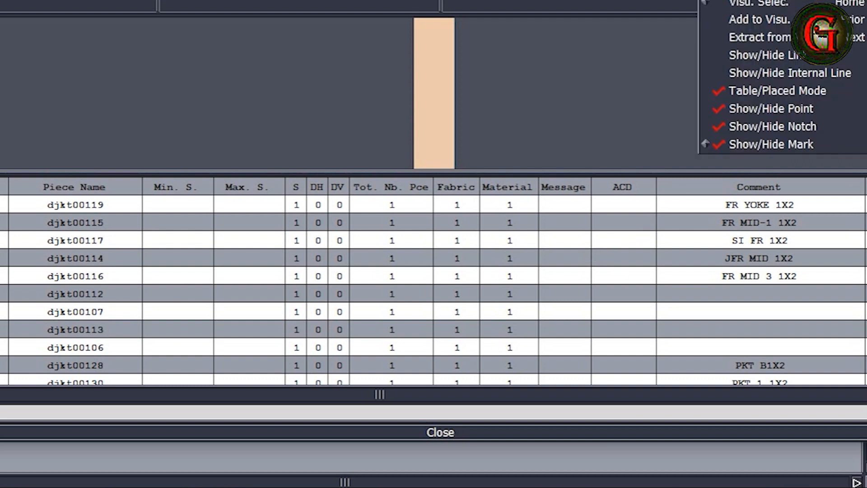
pyautogui.click(771, 7)
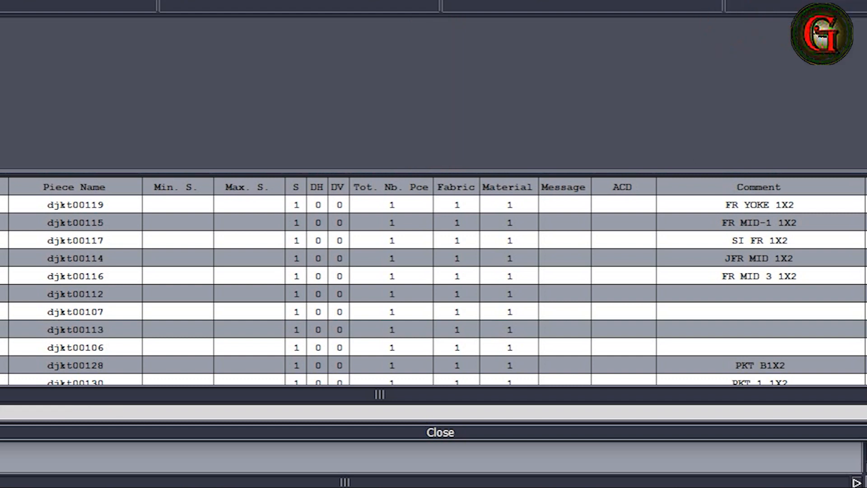
pyautogui.click(768, 2)
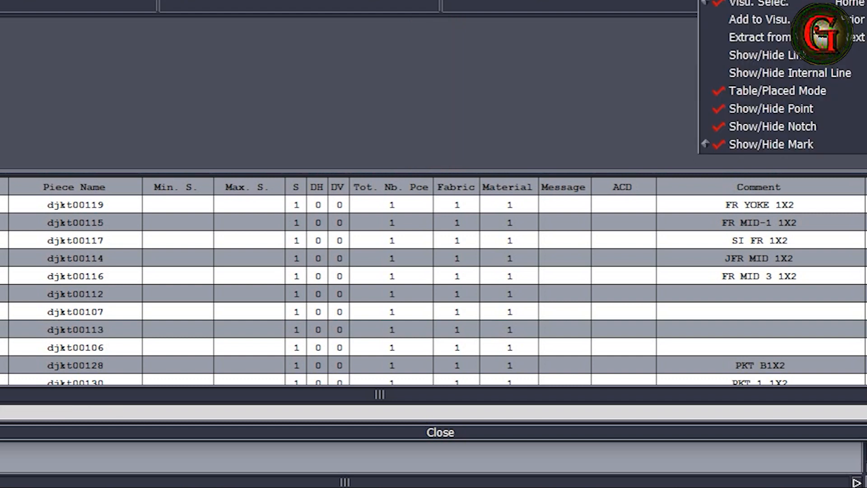
pyautogui.click(747, 3)
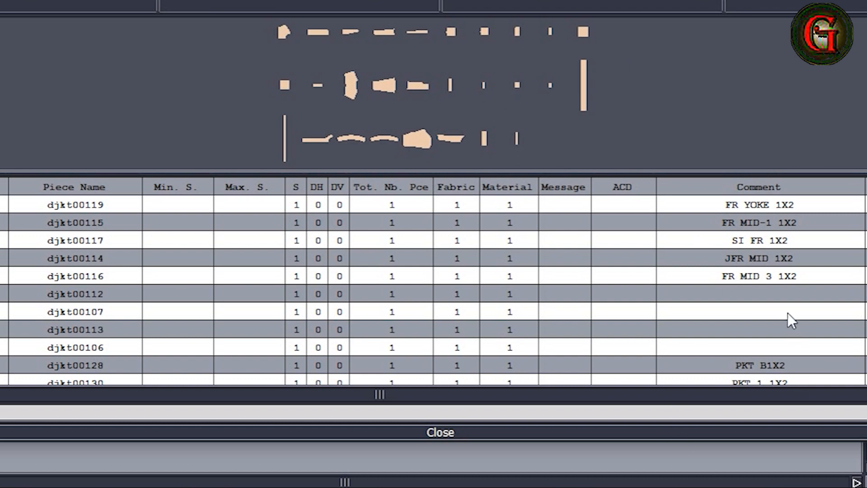
# Step: Comment the chest pocket and flap pieces, and set S to 0 and DH to 1 for the PKT, SI BACK, TAPE, FR FA, COLLAR and SLV 1X2 pieces
pyautogui.click(728, 312)
pyautogui.scroll(-2, 762, 312)
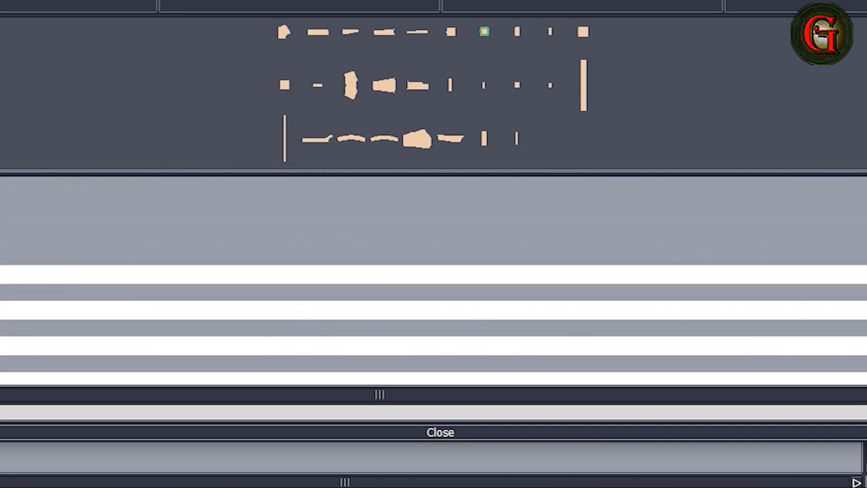
pyautogui.scroll(-8, 762, 311)
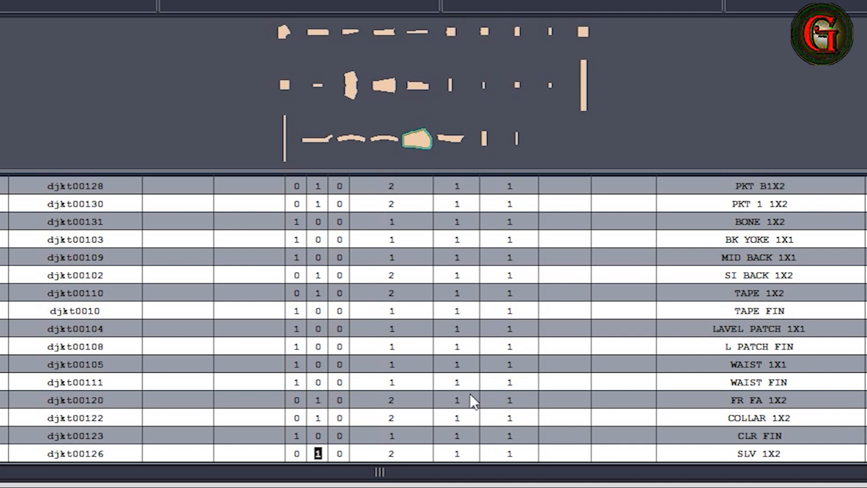
pyautogui.press('Up')
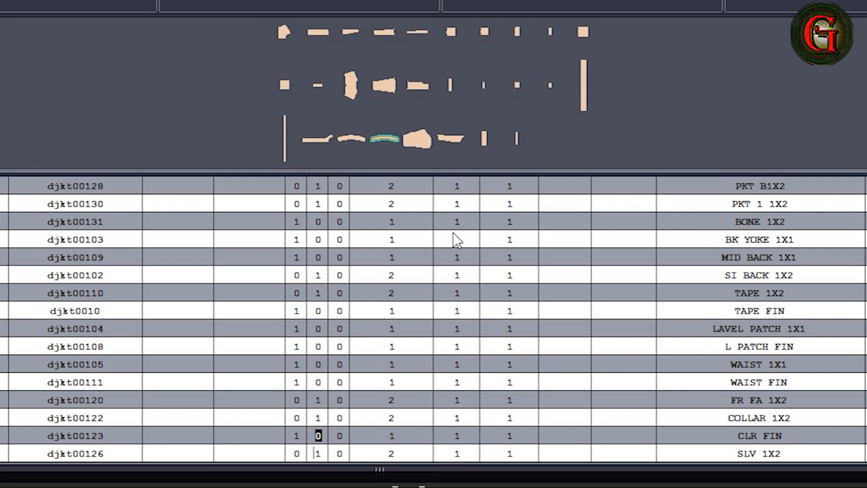
# Step: Set the fabric code of the TAPE FIN piece to F in the variant table
pyautogui.click(458, 188)
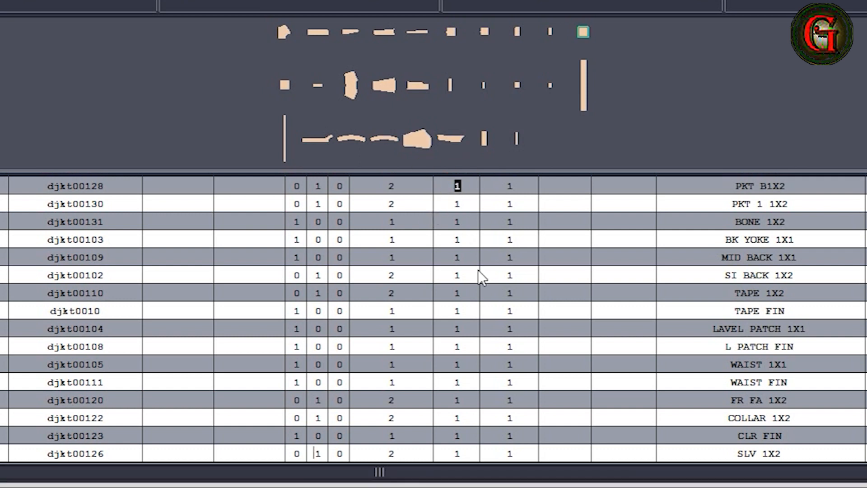
pyautogui.press('Down')
pyautogui.press('Down')
pyautogui.press('Down')
pyautogui.press('Down')
pyautogui.press('Down')
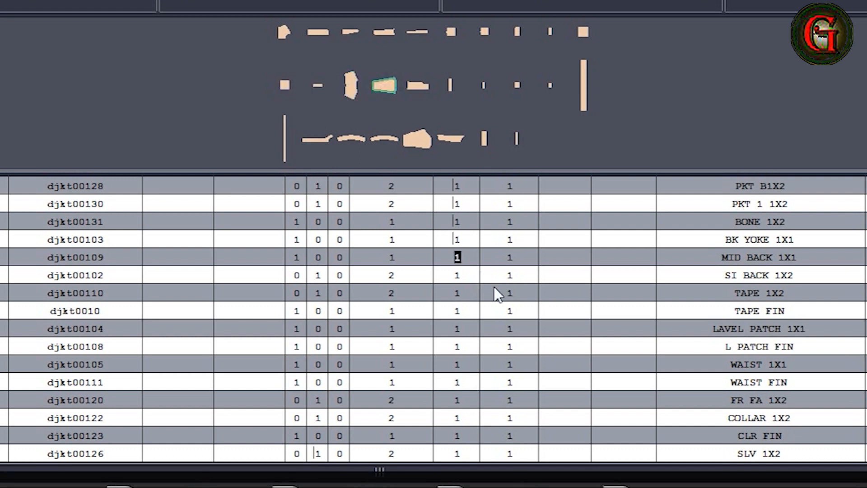
pyautogui.press('Down')
pyautogui.press('Down')
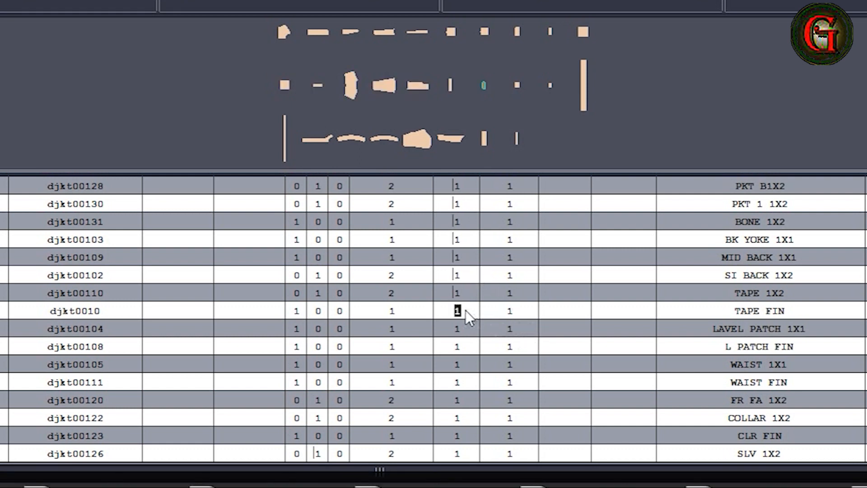
pyautogui.write('F')
# Step: Set the fabric code to F for the L PATCH FIN, WAIST FIN, CLR FIN and CUFF FIN pieces
pyautogui.press('Down')
pyautogui.press('Down')
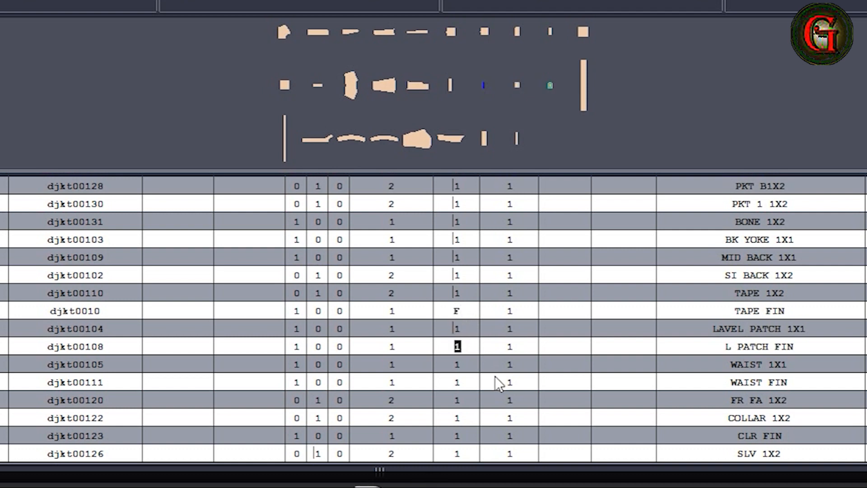
pyautogui.write('F')
pyautogui.press('Down')
pyautogui.press('Down')
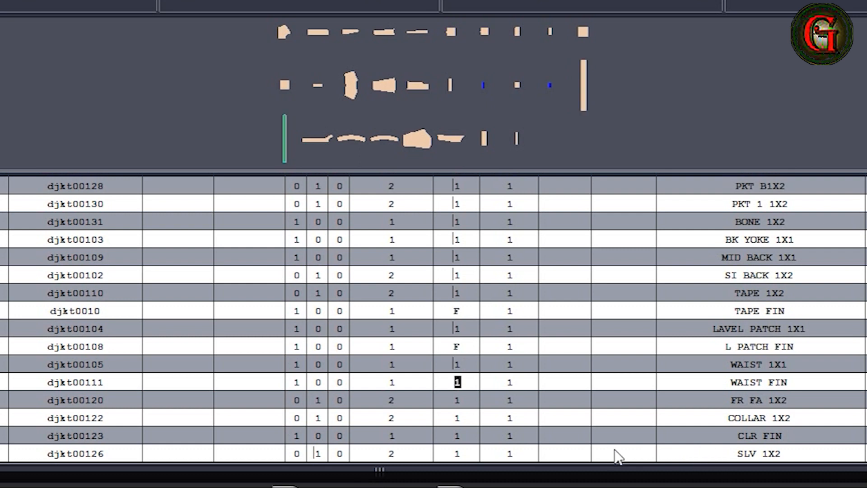
pyautogui.write('F')
pyautogui.press('Down')
pyautogui.press('Down')
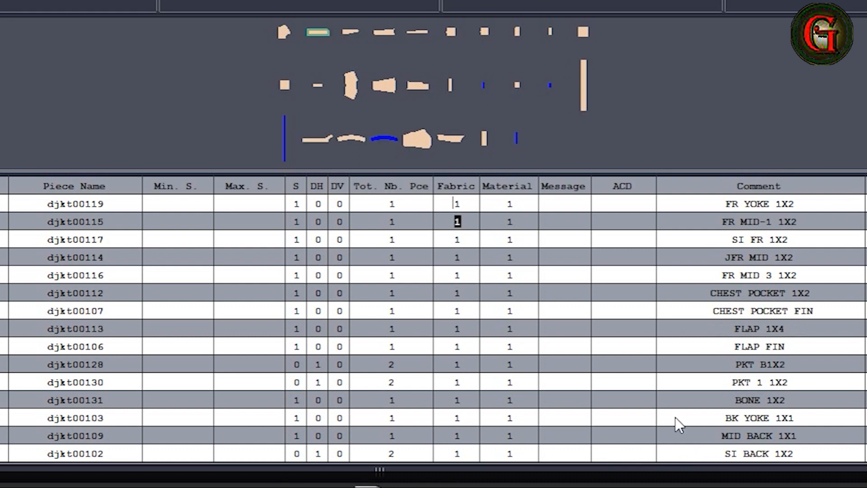
# Step: Review the variant table's fabric codes, piece quantities and comments from the front pieces down to the cuff pieces
pyautogui.press('Down')
pyautogui.press('Down')
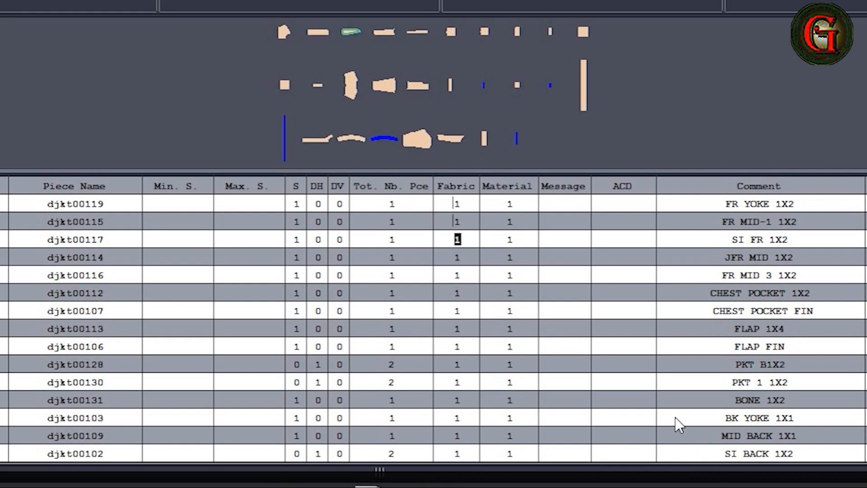
pyautogui.press('Down')
pyautogui.press('Down')
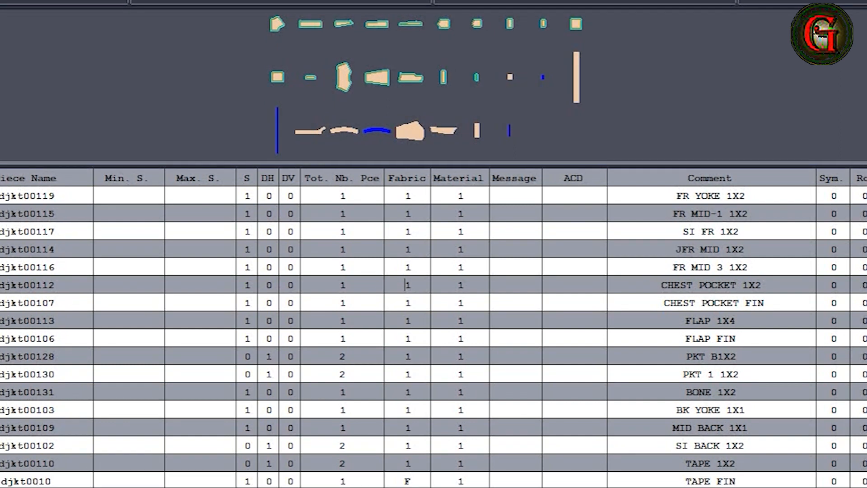
pyautogui.scroll(-5, 434, 325)
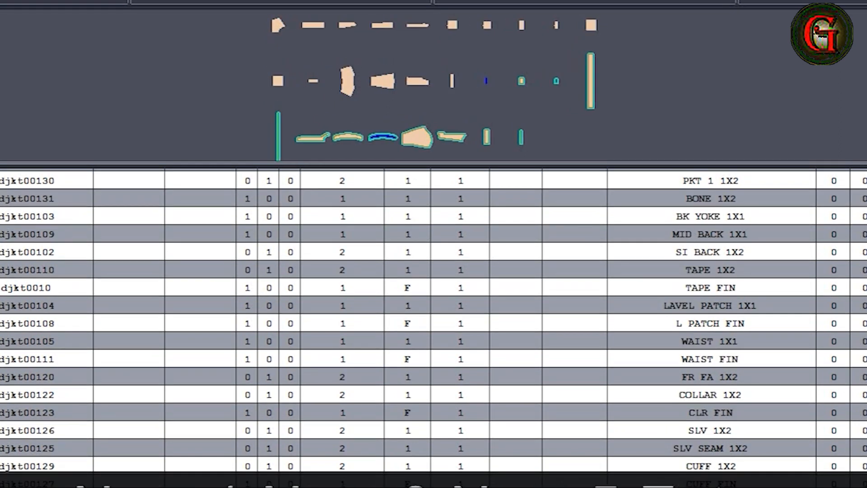
pyautogui.click(600, 345)
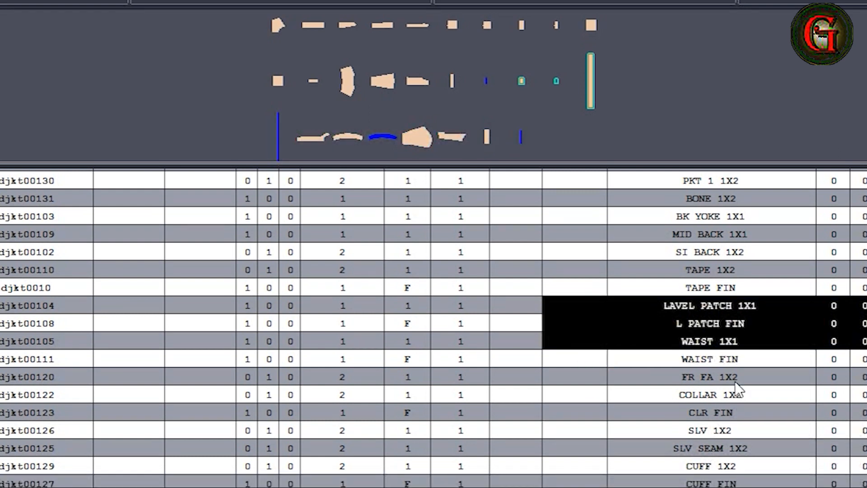
pyautogui.click(584, 417)
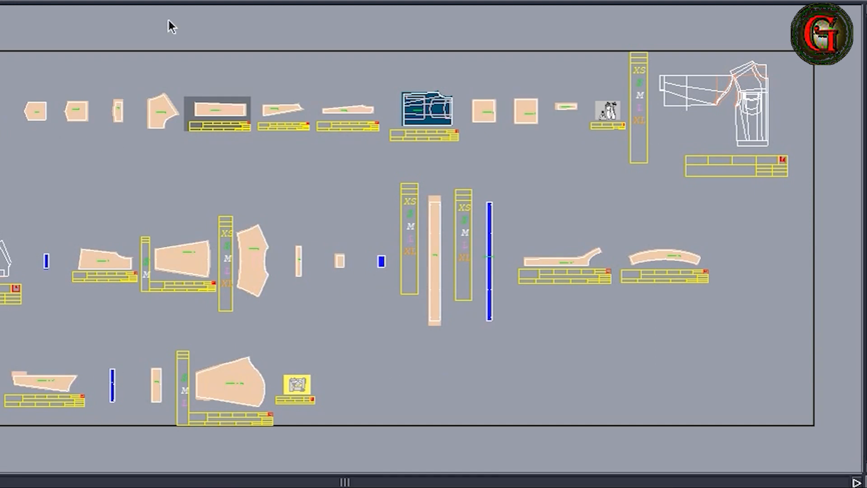
# Step: Save the model and switch to the image with the denim jacket's technical sketches
pyautogui.click(0, 1)
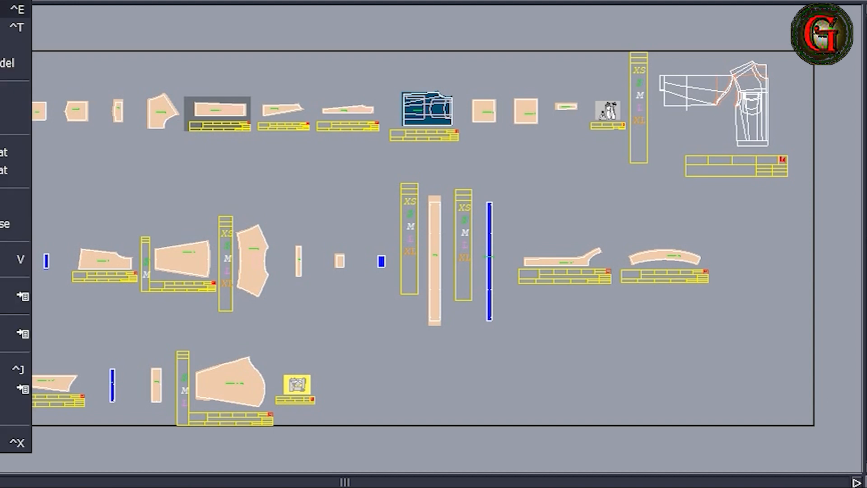
pyautogui.click(2, 7)
pyautogui.click(315, 348)
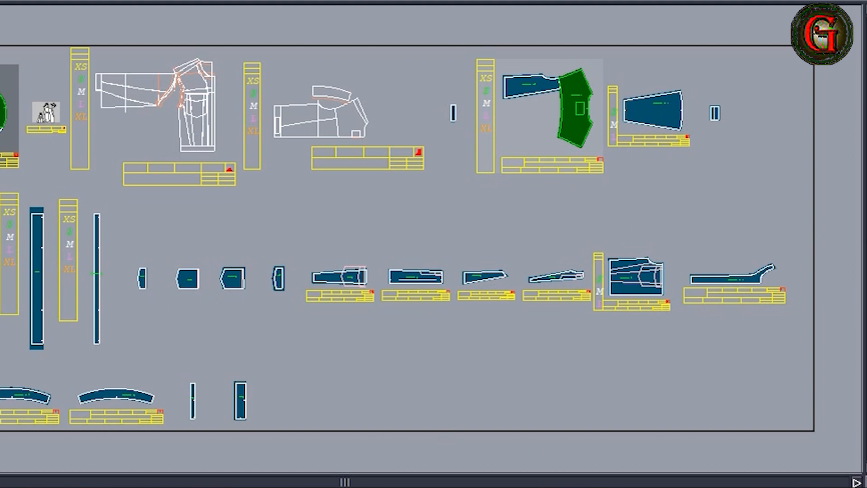
pyautogui.moveTo(628, 484)
pyautogui.click(624, 445)
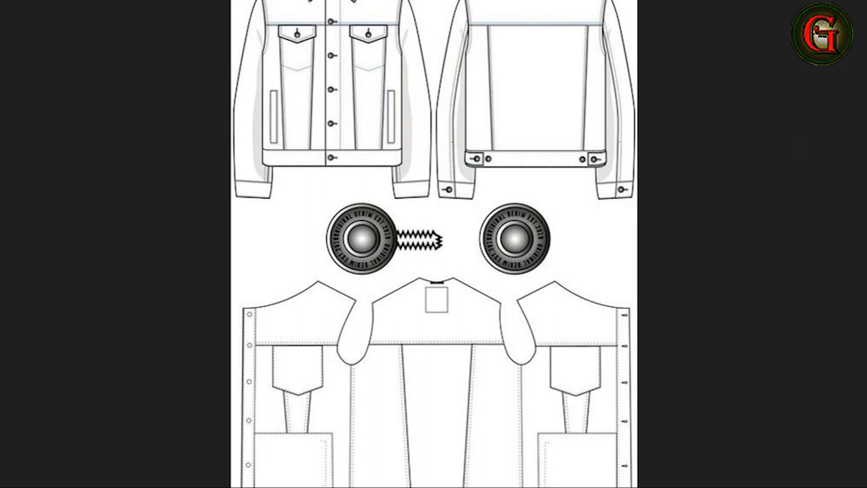